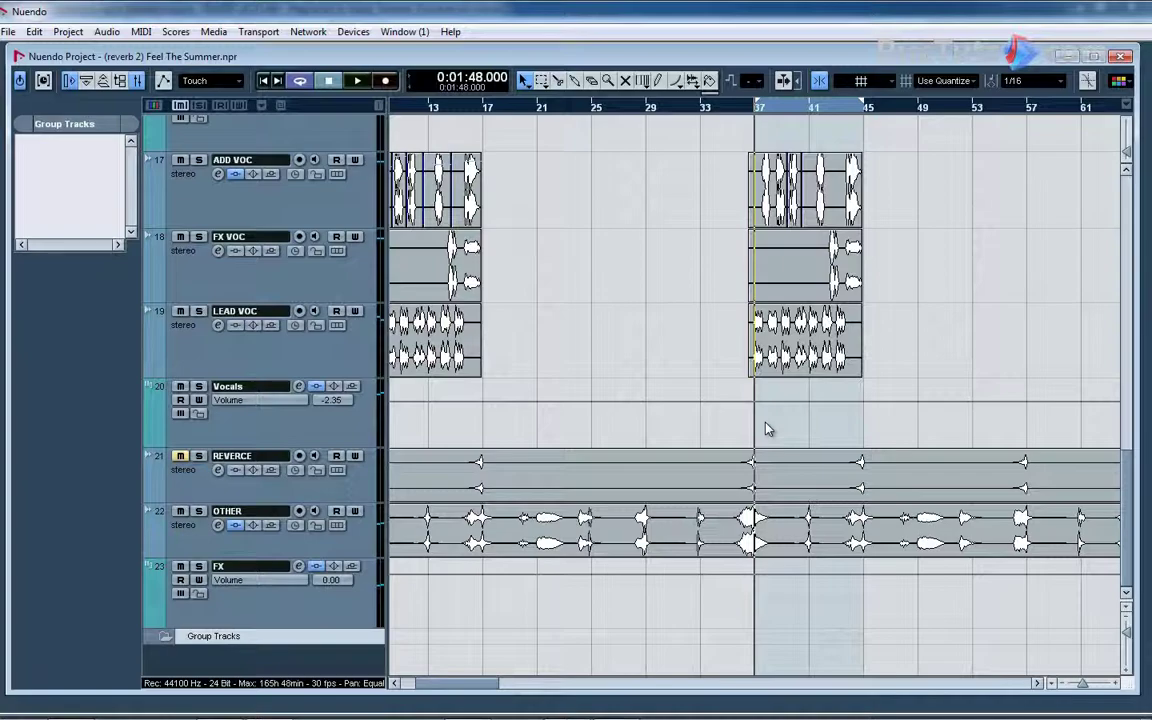
pyautogui.scroll(15, 766, 429)
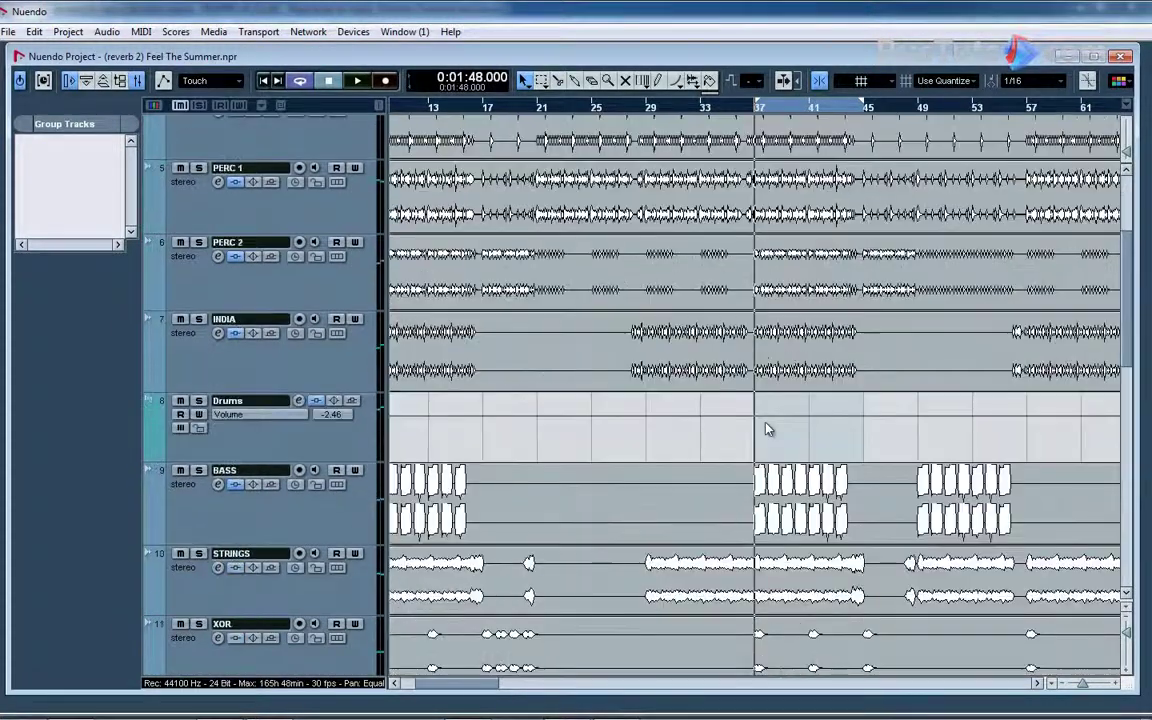
pyautogui.scroll(-15, 766, 429)
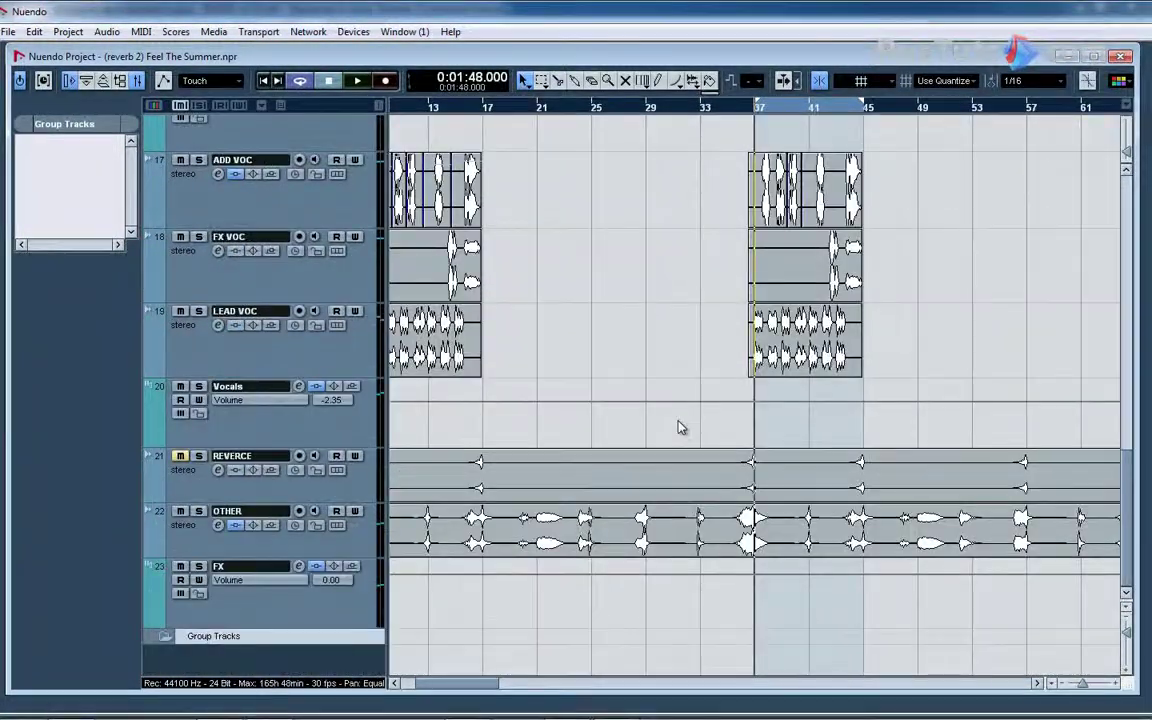
pyautogui.scroll(10, 681, 424)
pyautogui.scroll(4, 679, 427)
pyautogui.scroll(-14, 668, 432)
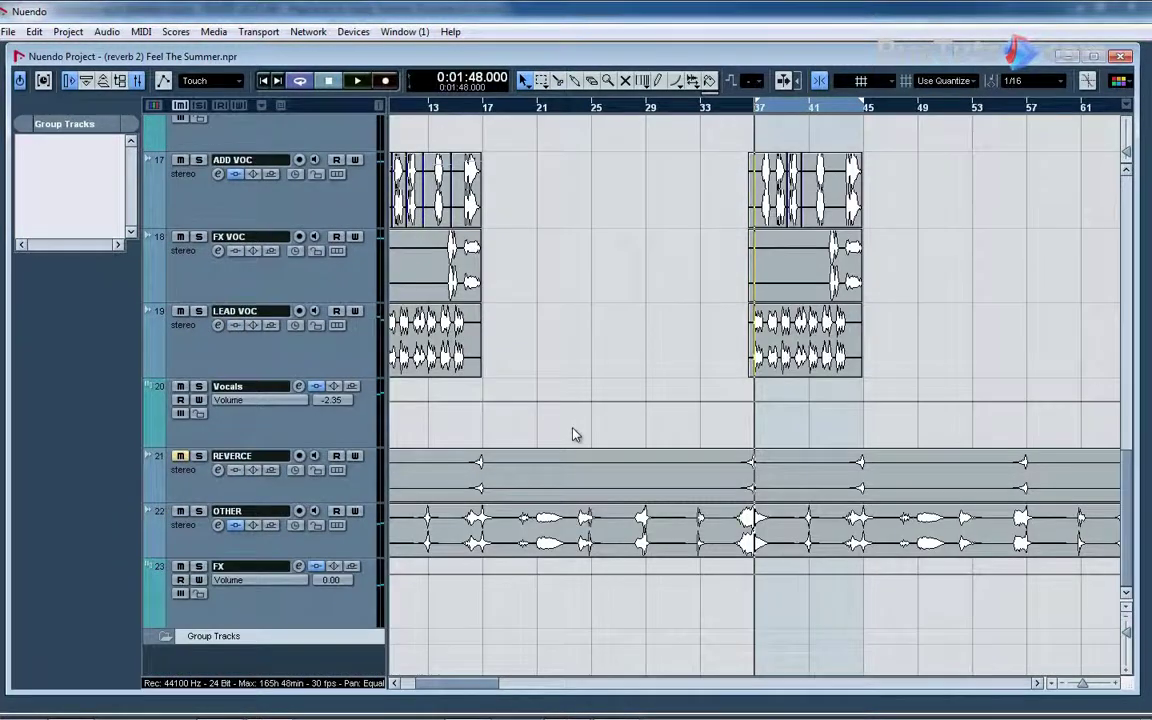
pyautogui.rightClick(254, 662)
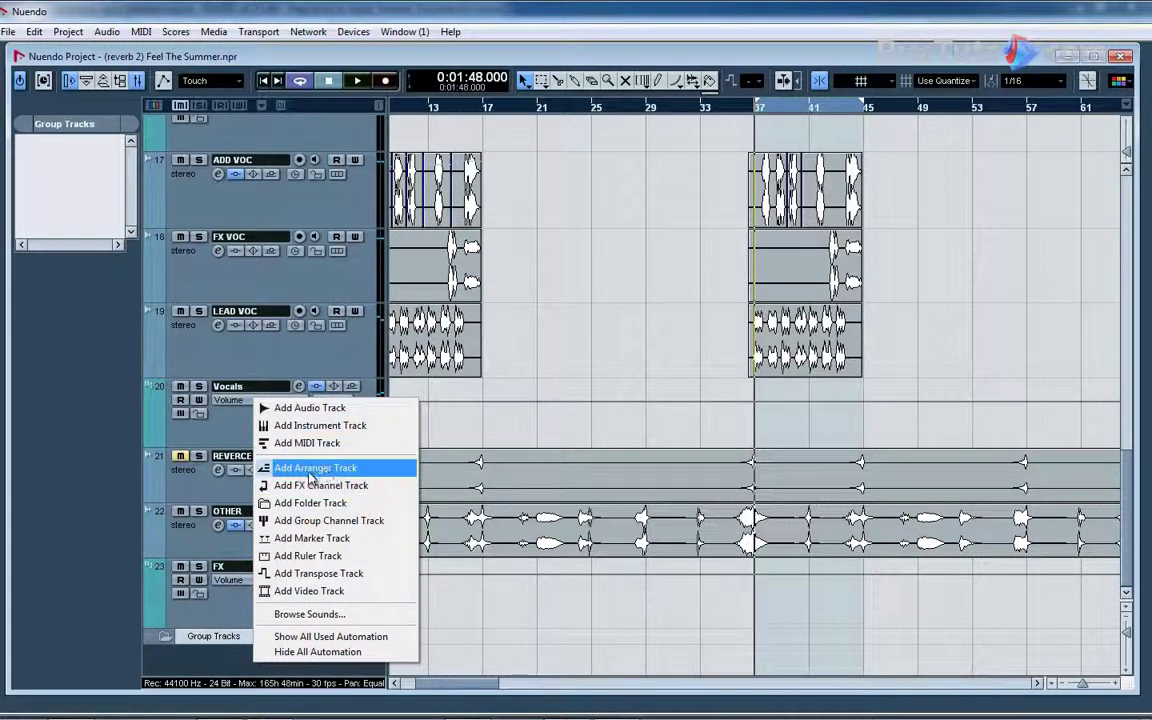
pyautogui.click(168, 660)
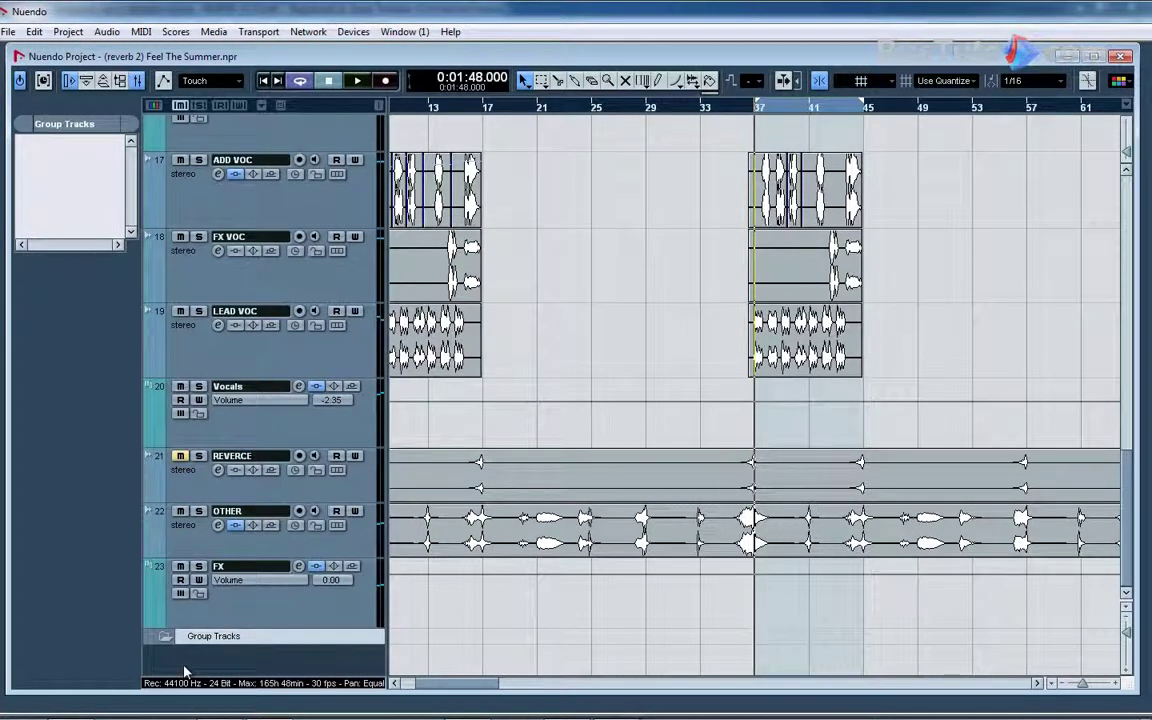
pyautogui.scroll(5, 329, 327)
pyautogui.scroll(-5, 300, 480)
pyautogui.scroll(12, 247, 562)
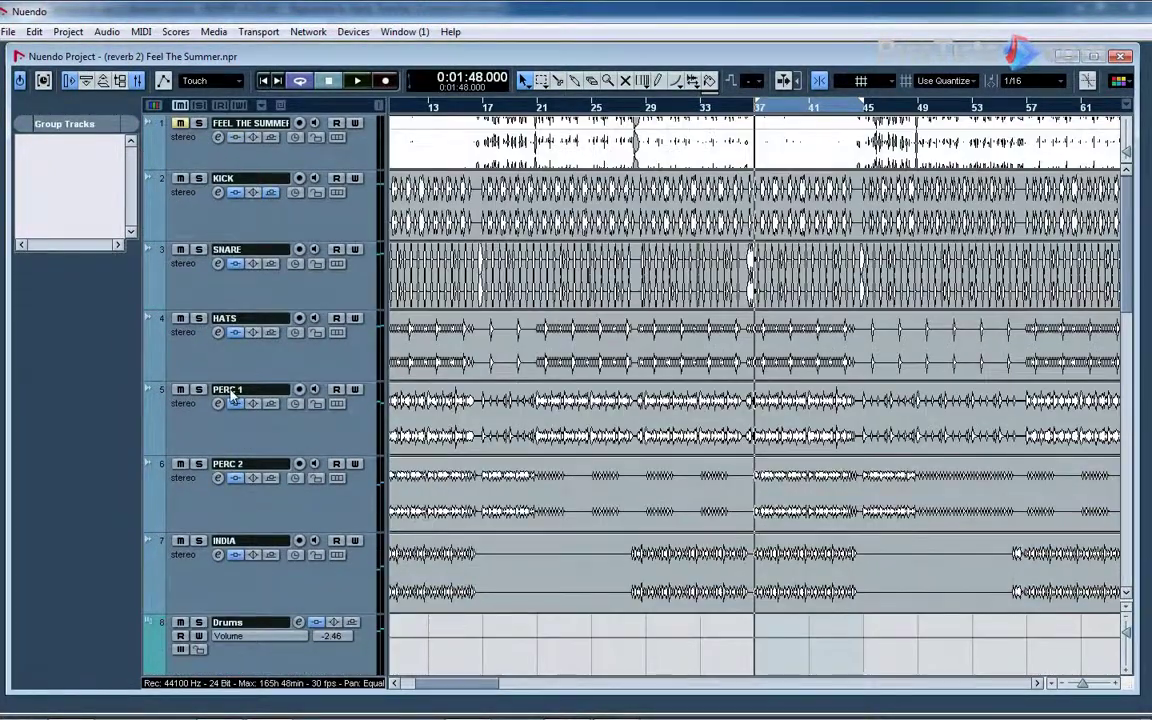
# - Examine the insert effects already used on the KICK, SNARE, HATS, PERC 1 and INDIA tracks
pyautogui.click(165, 182)
pyautogui.click(72, 150)
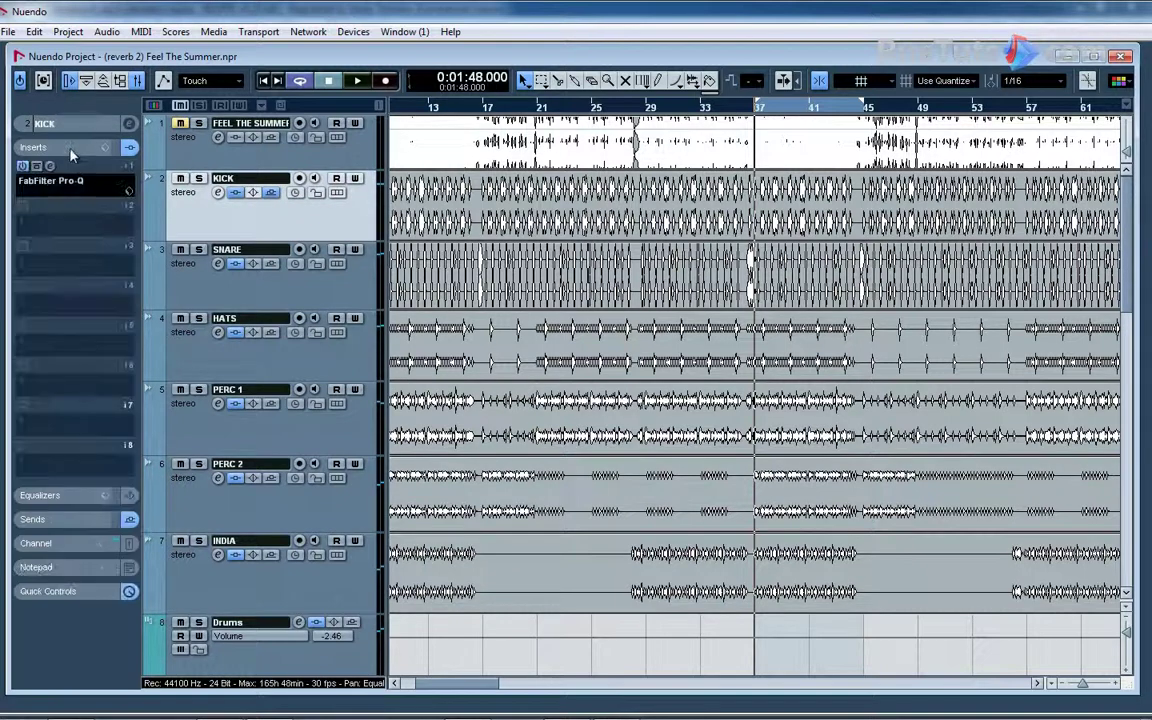
pyautogui.click(190, 266)
pyautogui.click(188, 340)
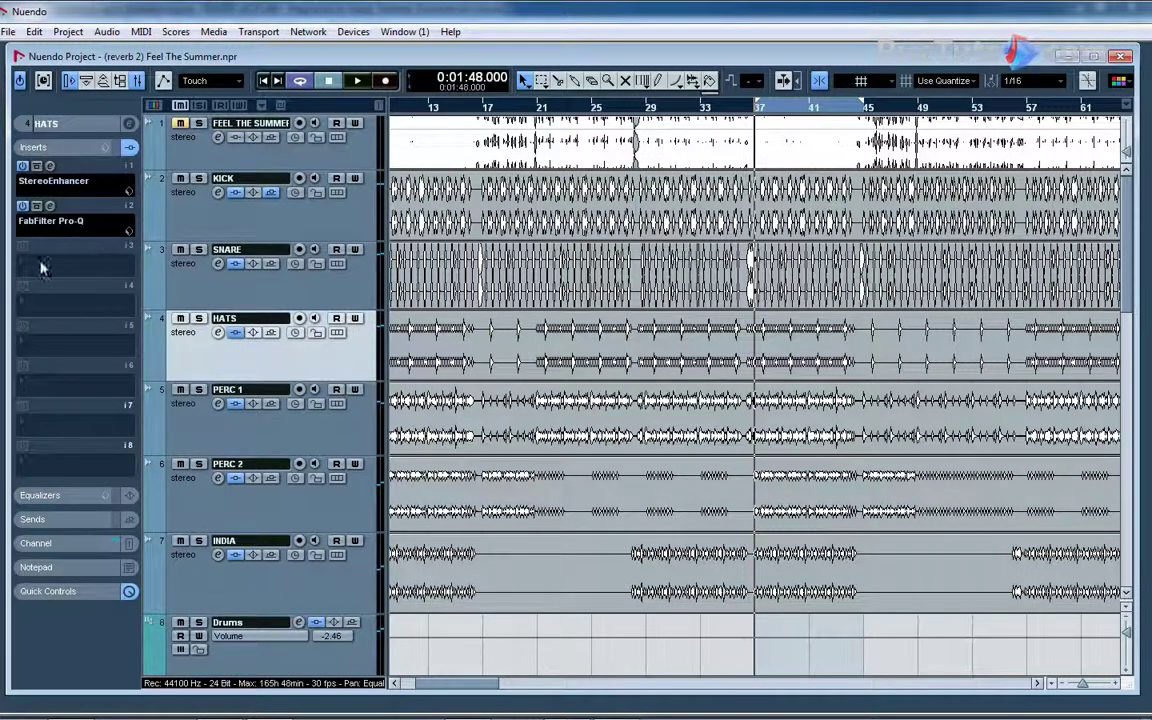
pyautogui.click(172, 392)
pyautogui.scroll(-6, 185, 385)
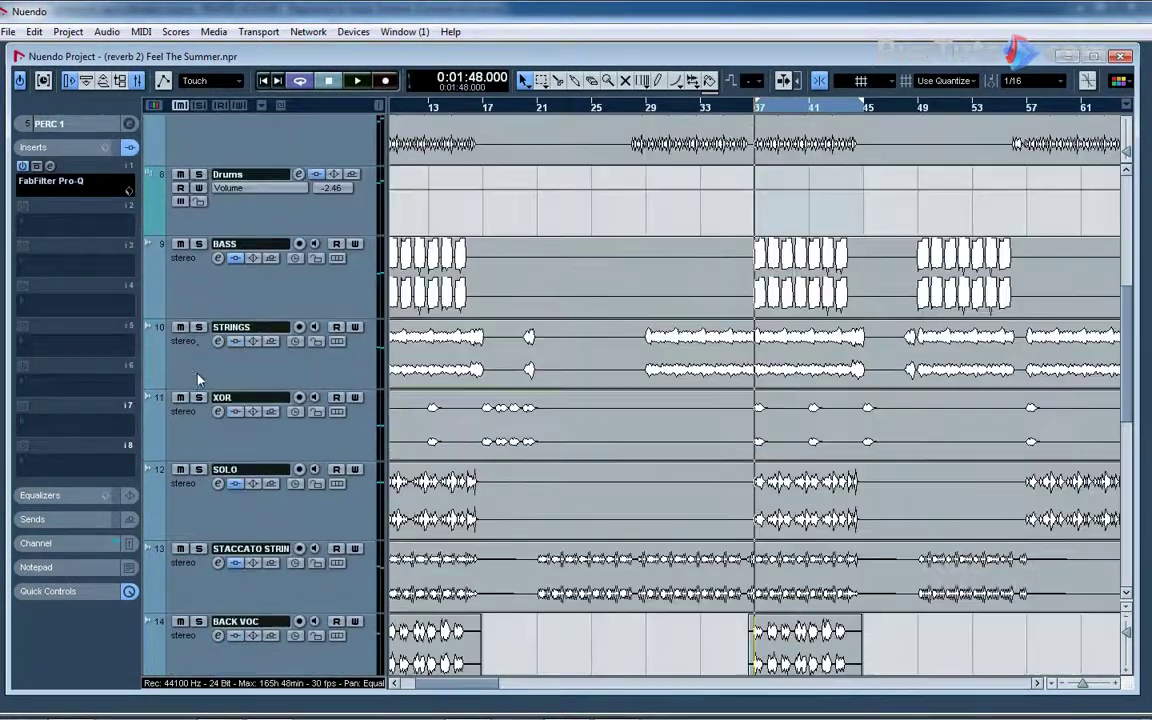
pyautogui.scroll(-7, 186, 361)
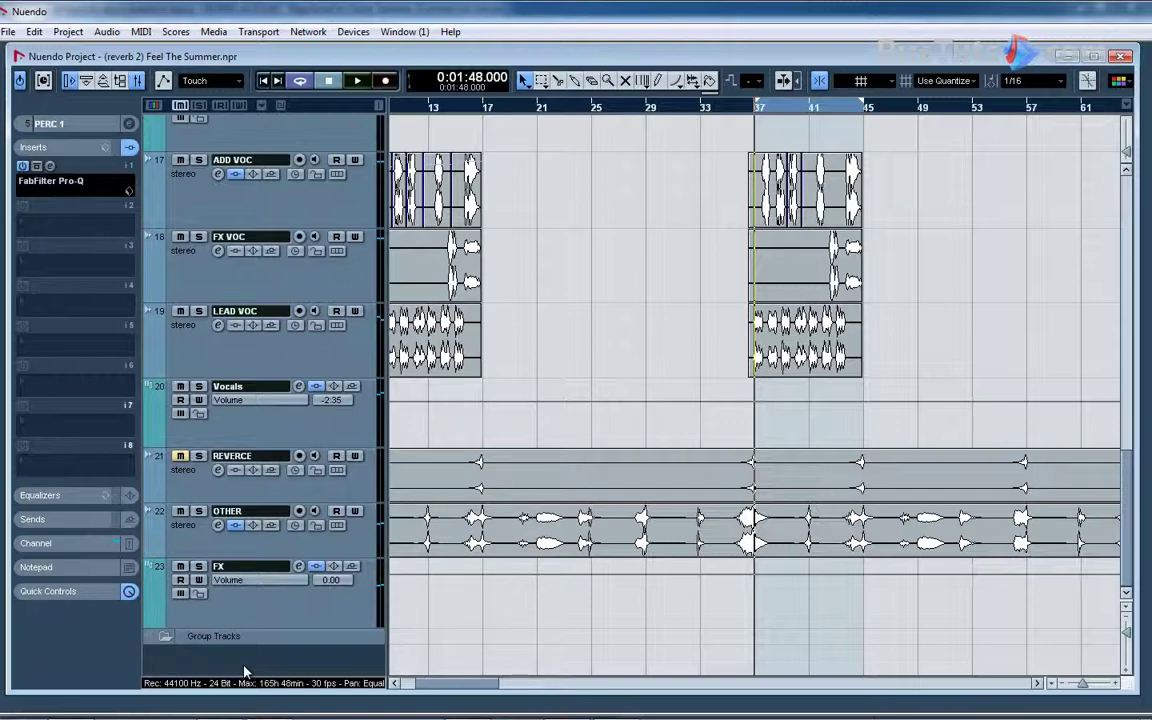
pyautogui.scroll(10, 244, 672)
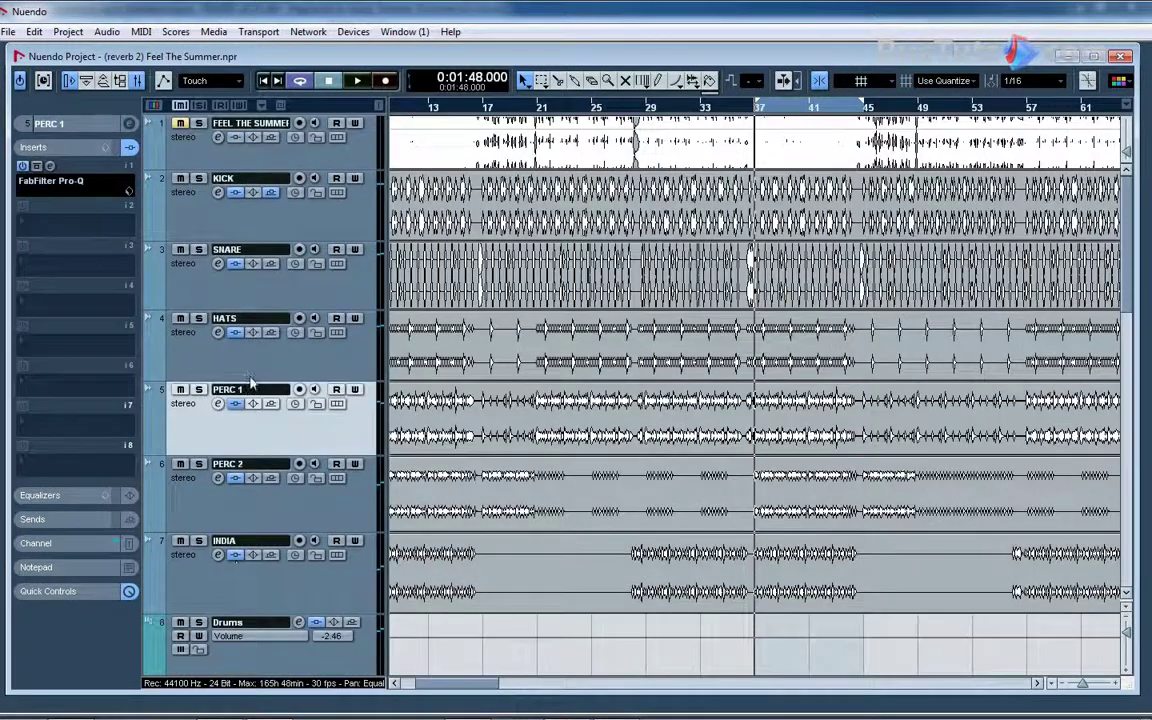
pyautogui.click(167, 262)
pyautogui.scroll(-3, 293, 374)
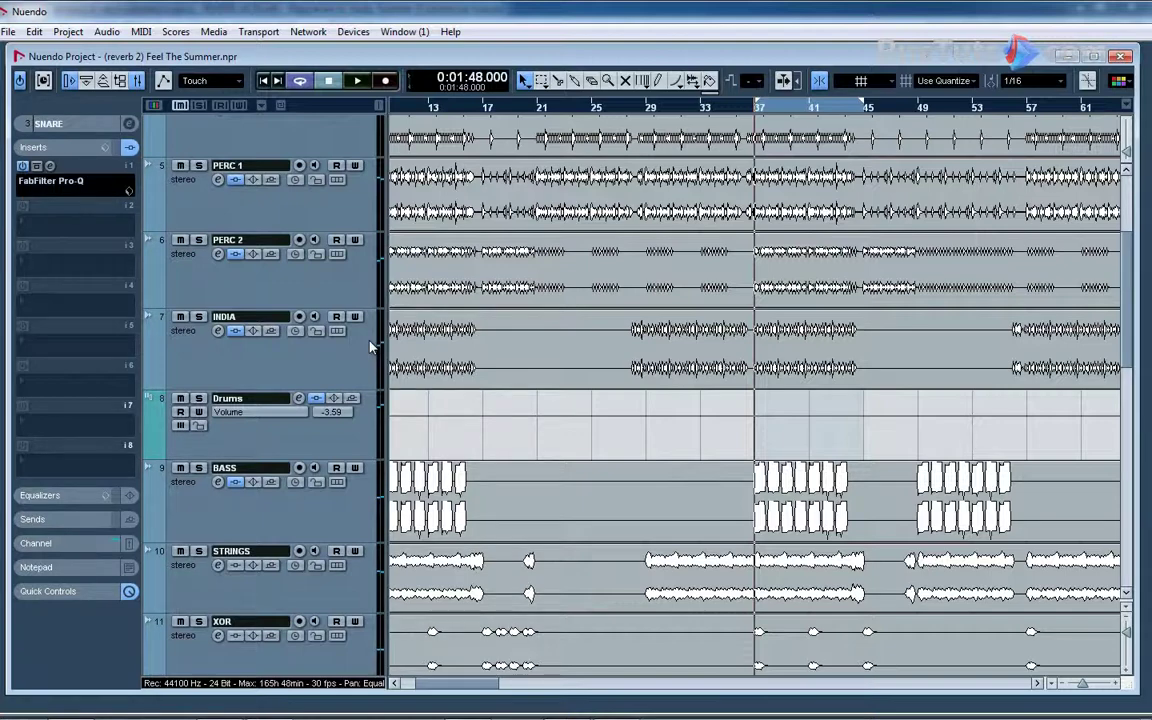
pyautogui.click(369, 346)
pyautogui.scroll(3, 340, 330)
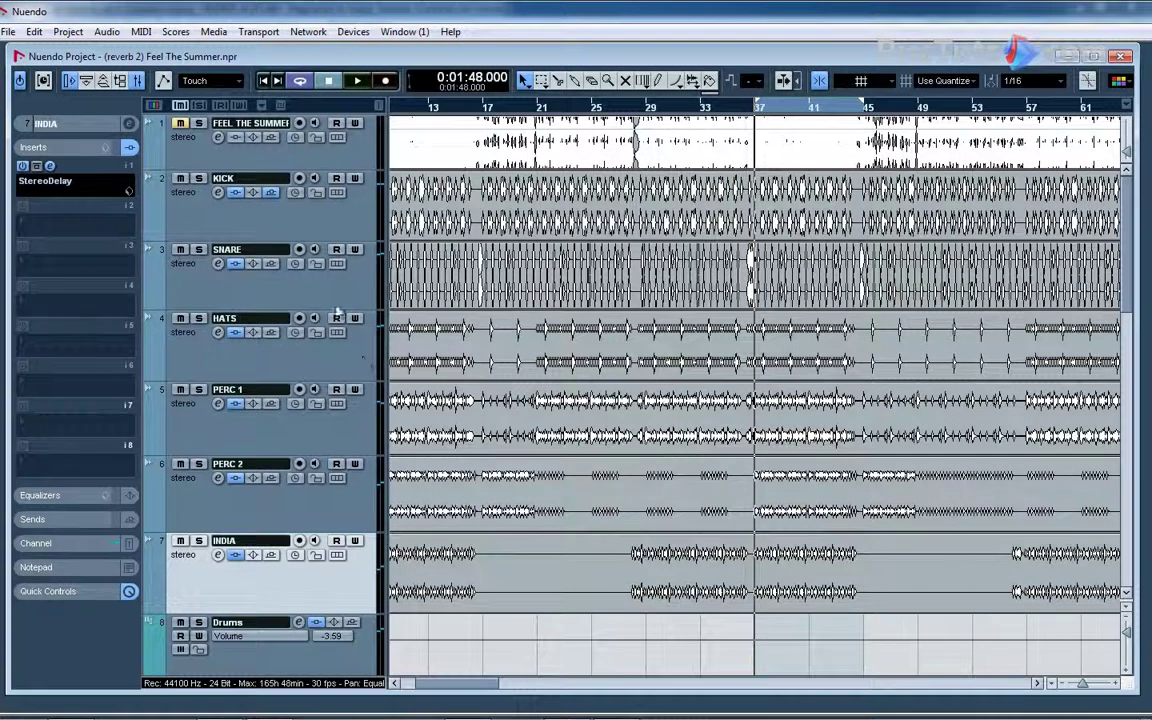
# - Inspect the KICK track's full channel settings, including its inserts, equalizers and sends, and close them again
pyautogui.click(250, 212)
pyautogui.click(80, 147)
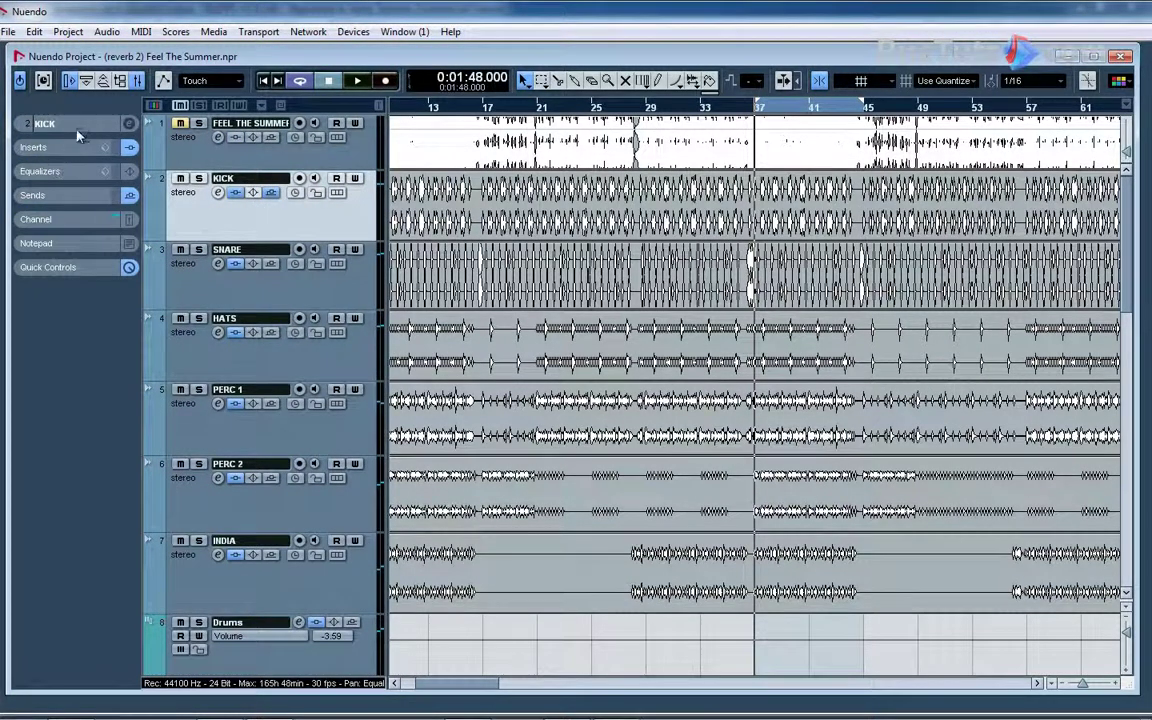
pyautogui.click(78, 130)
pyautogui.click(128, 123)
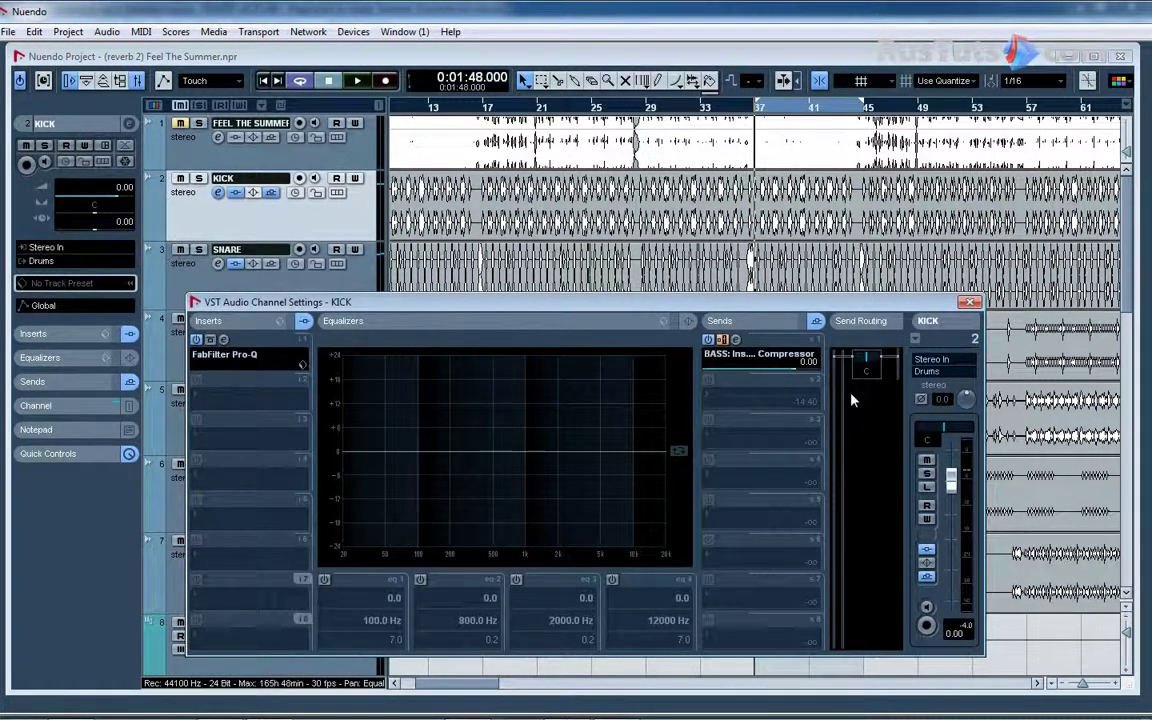
pyautogui.click(969, 301)
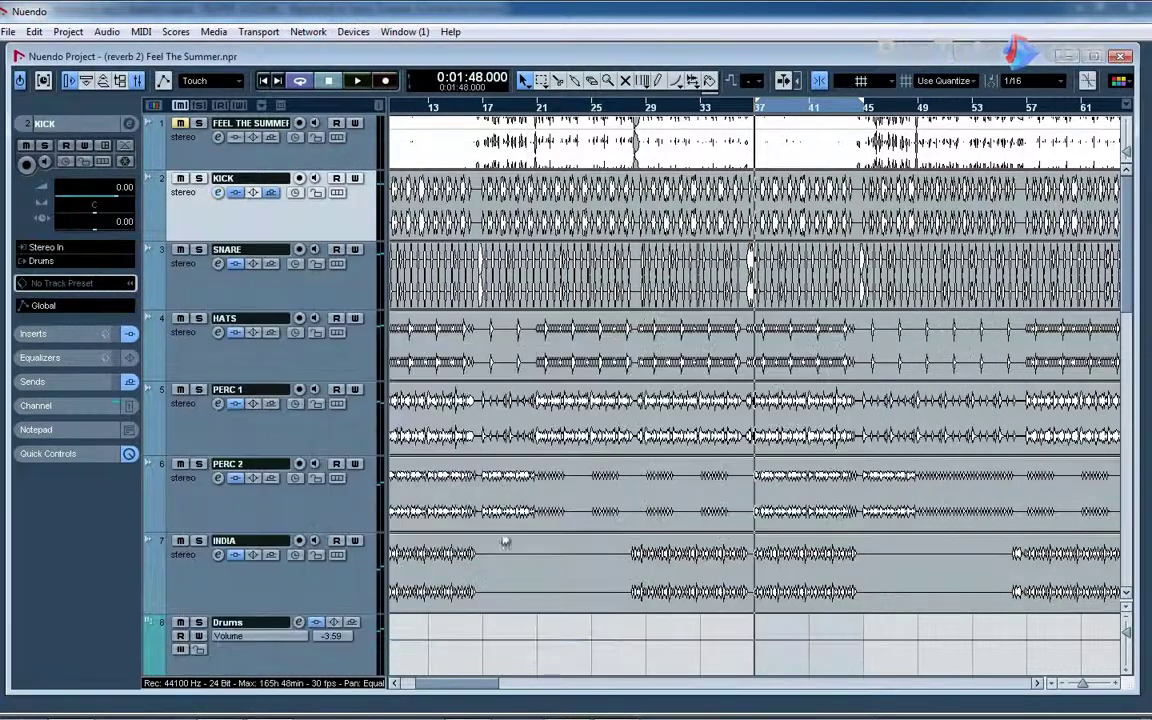
pyautogui.scroll(-10, 241, 660)
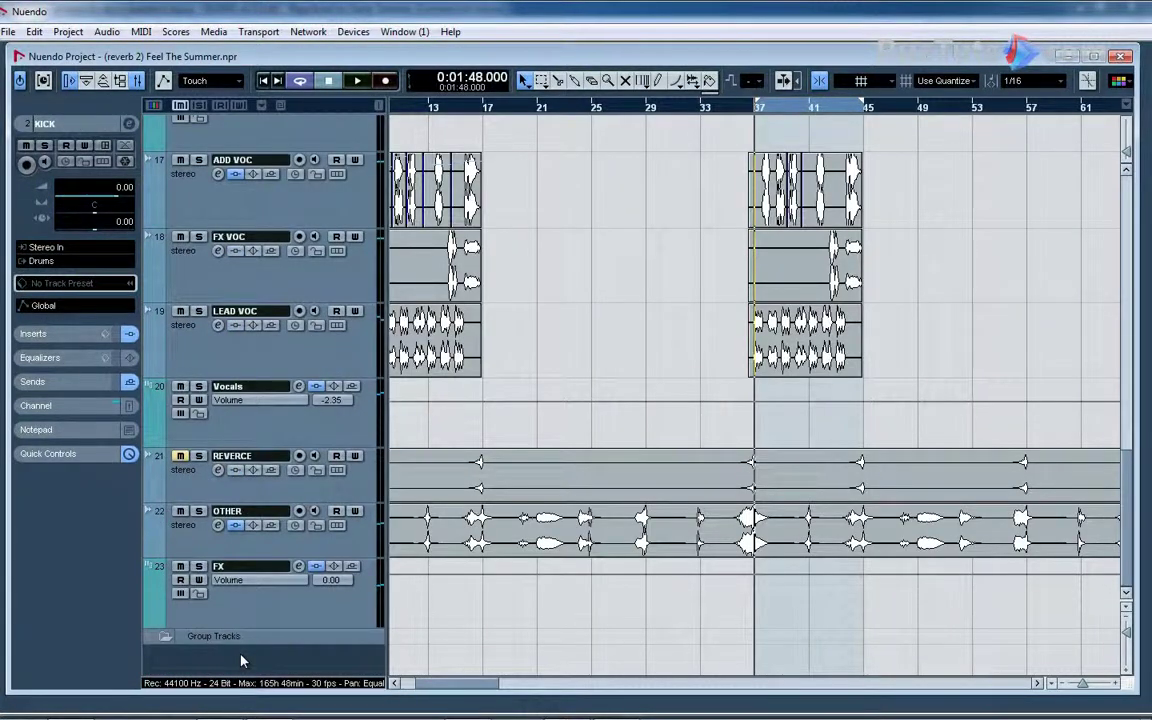
pyautogui.moveTo(456, 683)
pyautogui.mouseDown()
pyautogui.moveTo(441, 683)
pyautogui.moveTo(474, 683)
pyautogui.mouseUp()
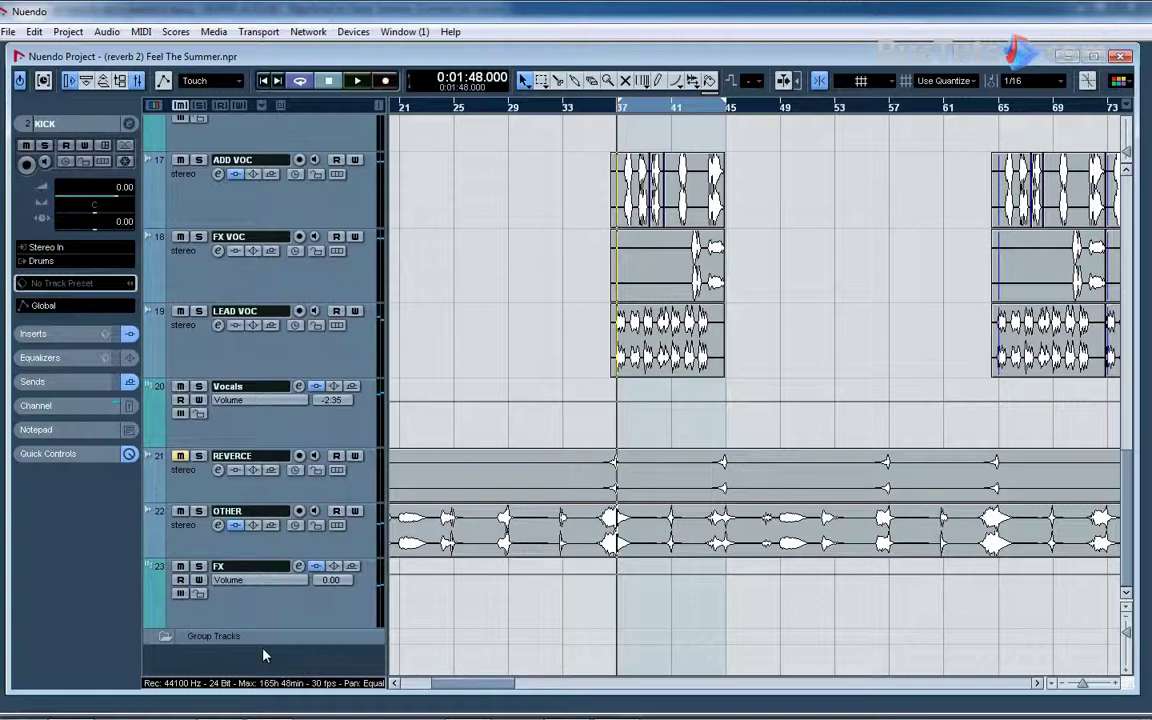
pyautogui.scroll(10, 263, 650)
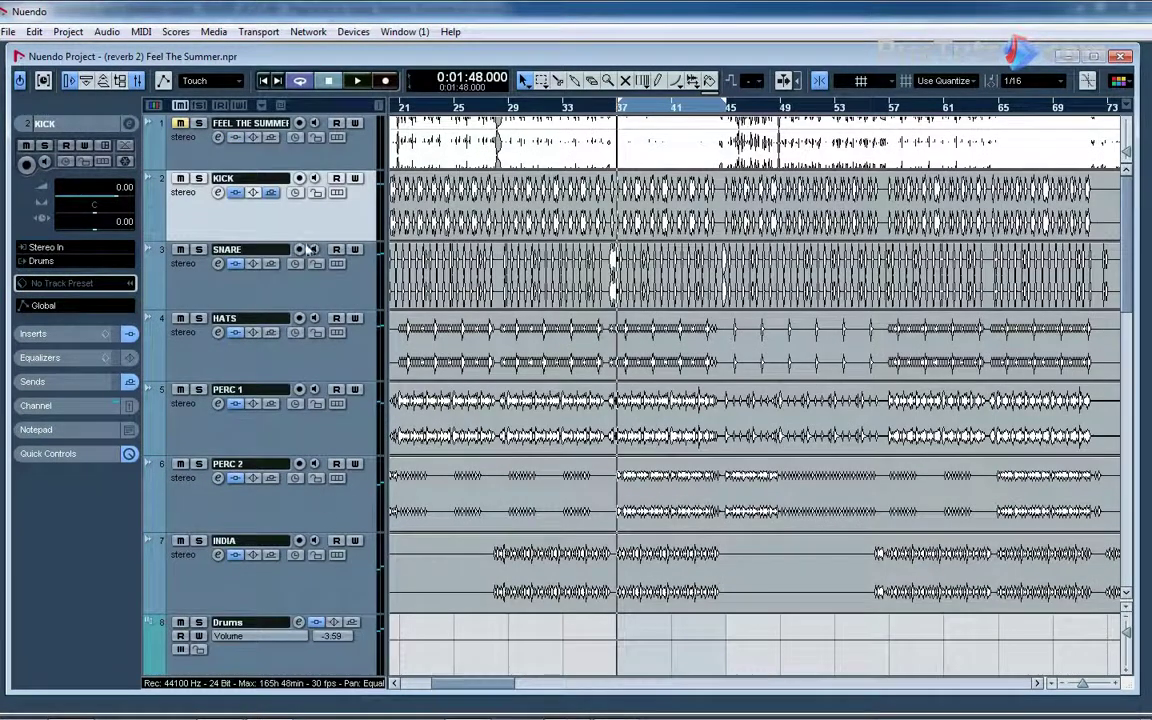
pyautogui.scroll(-10, 230, 560)
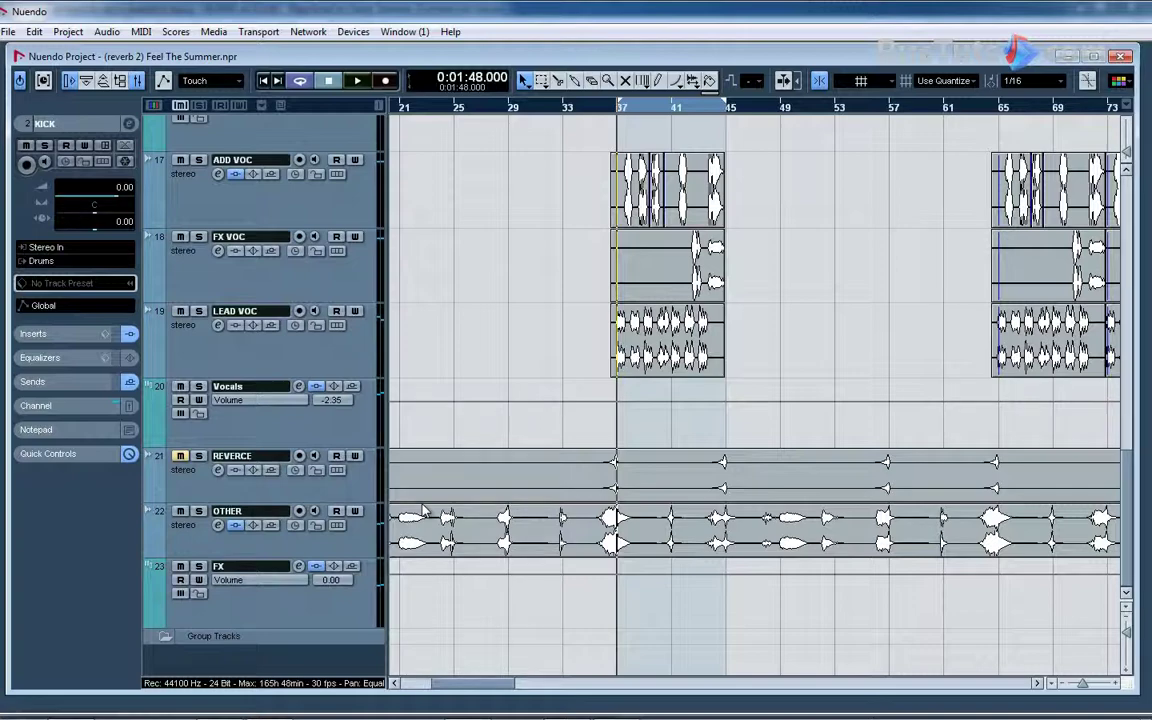
pyautogui.scroll(10, 423, 511)
# - Add a stereo FX channel track with the Overloud BREVERB 2 plug-in as its effect
pyautogui.rightClick(258, 393)
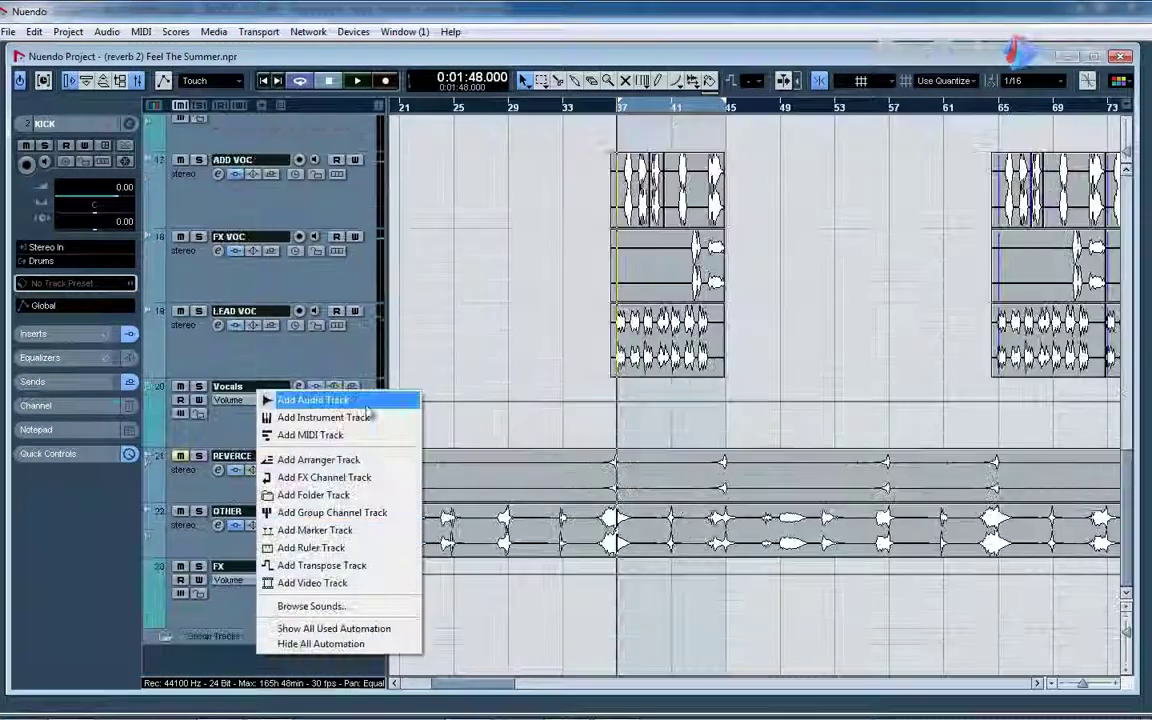
pyautogui.click(330, 477)
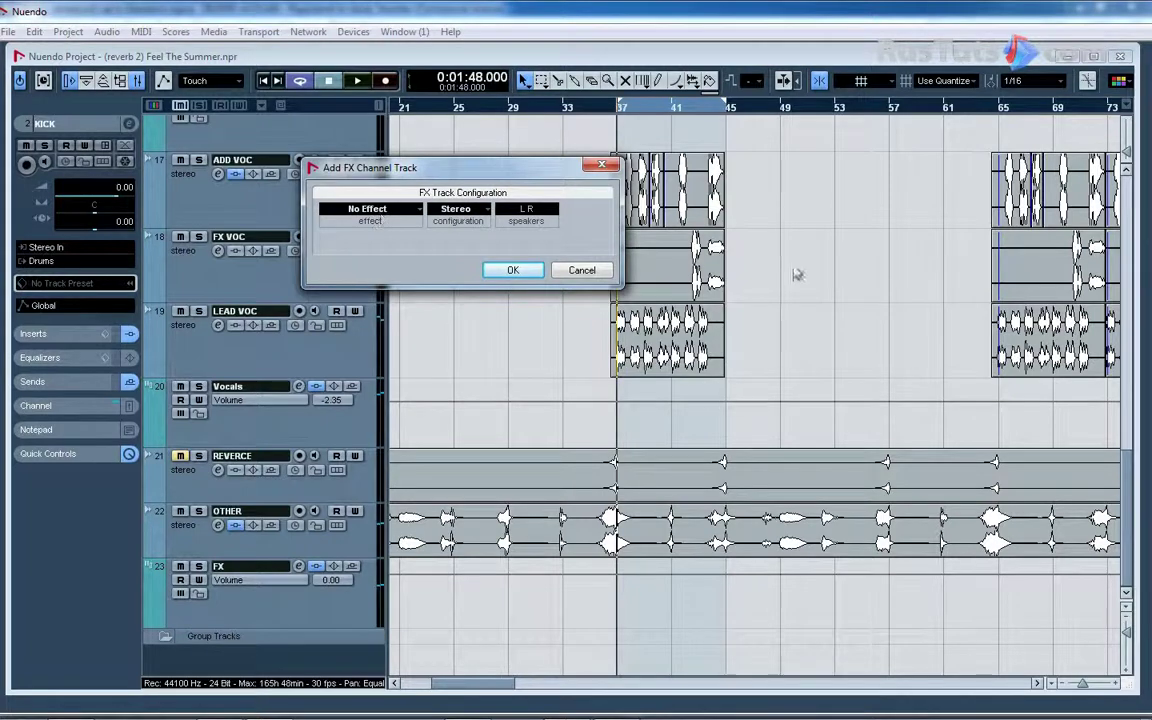
pyautogui.click(385, 212)
pyautogui.moveTo(505, 131)
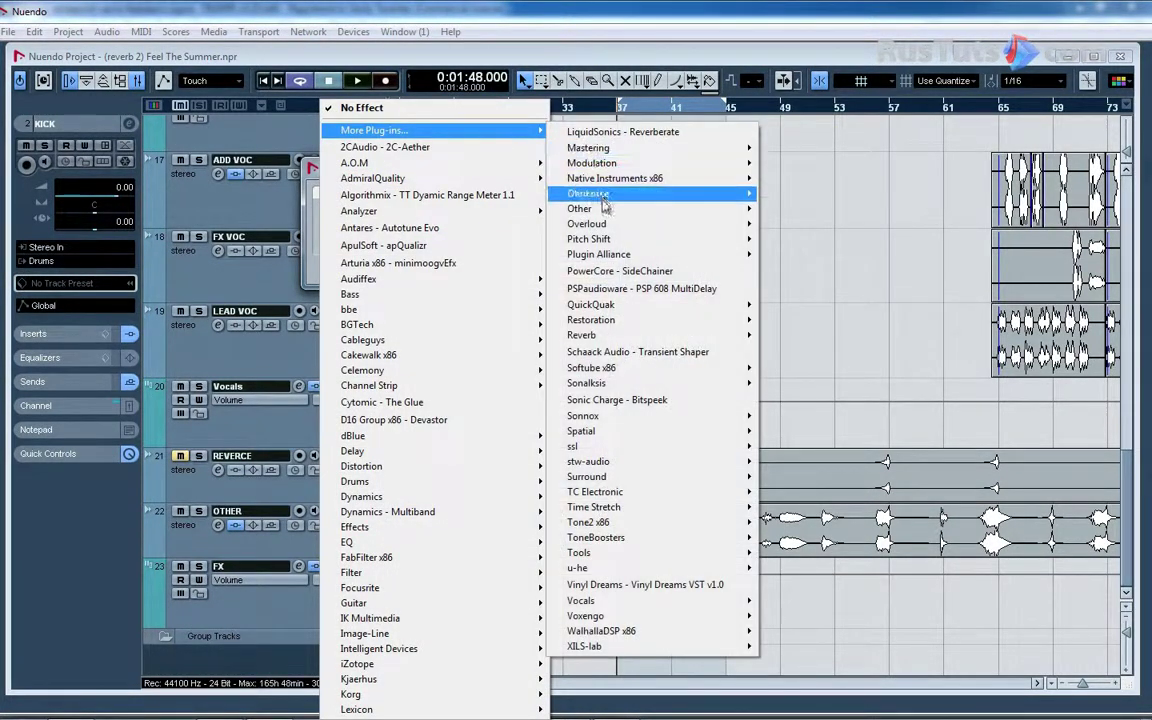
pyautogui.moveTo(680, 224)
pyautogui.moveTo(812, 226)
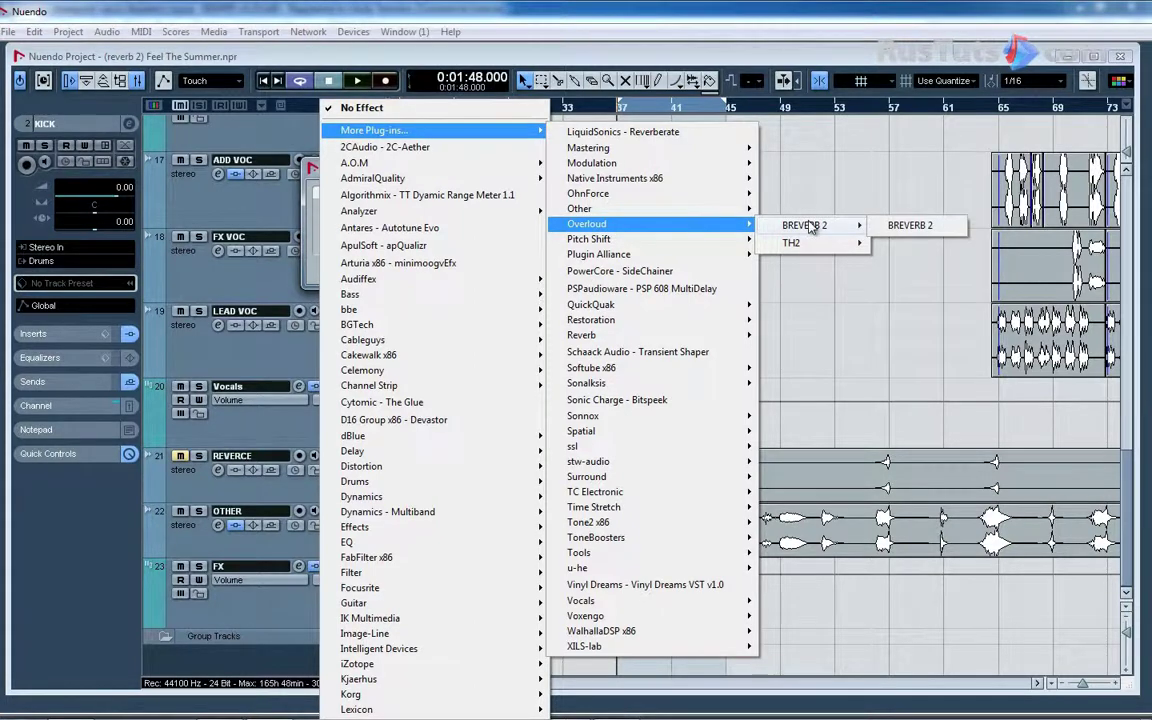
pyautogui.click(906, 225)
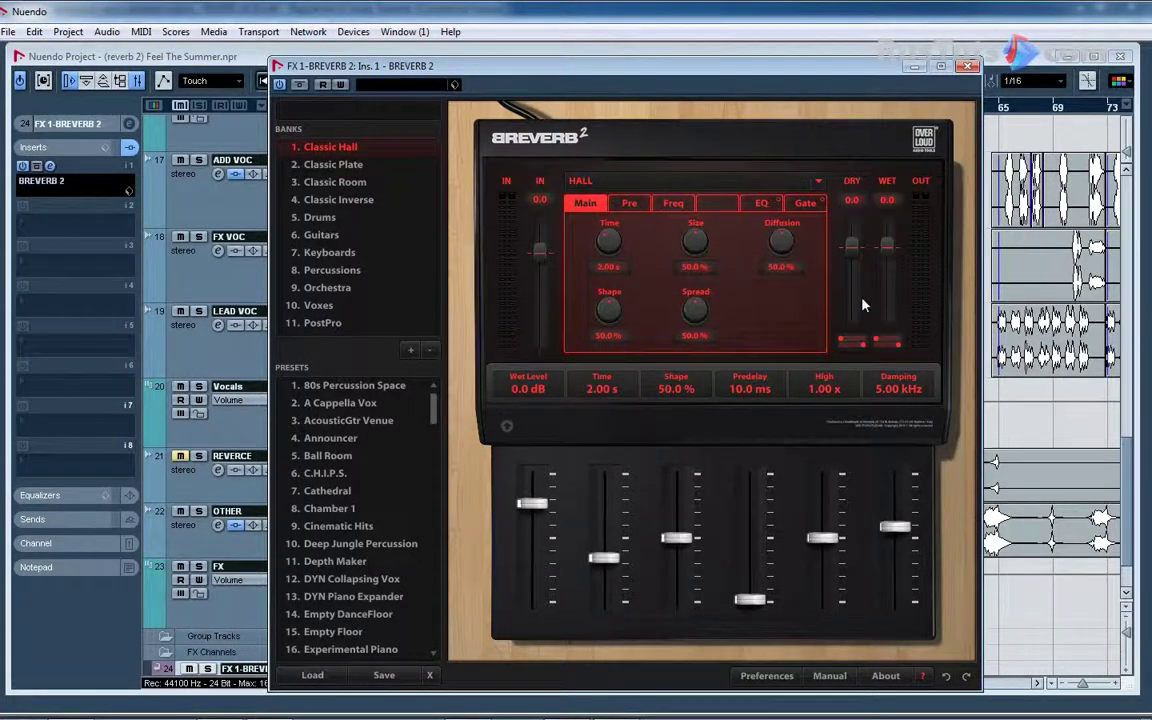
# - Load the Fat Chamber preset from the Drums bank in BREVERB 2 and lower the dry level to minus infinity
pyautogui.moveTo(380, 64); pyautogui.dragTo(428, 57)
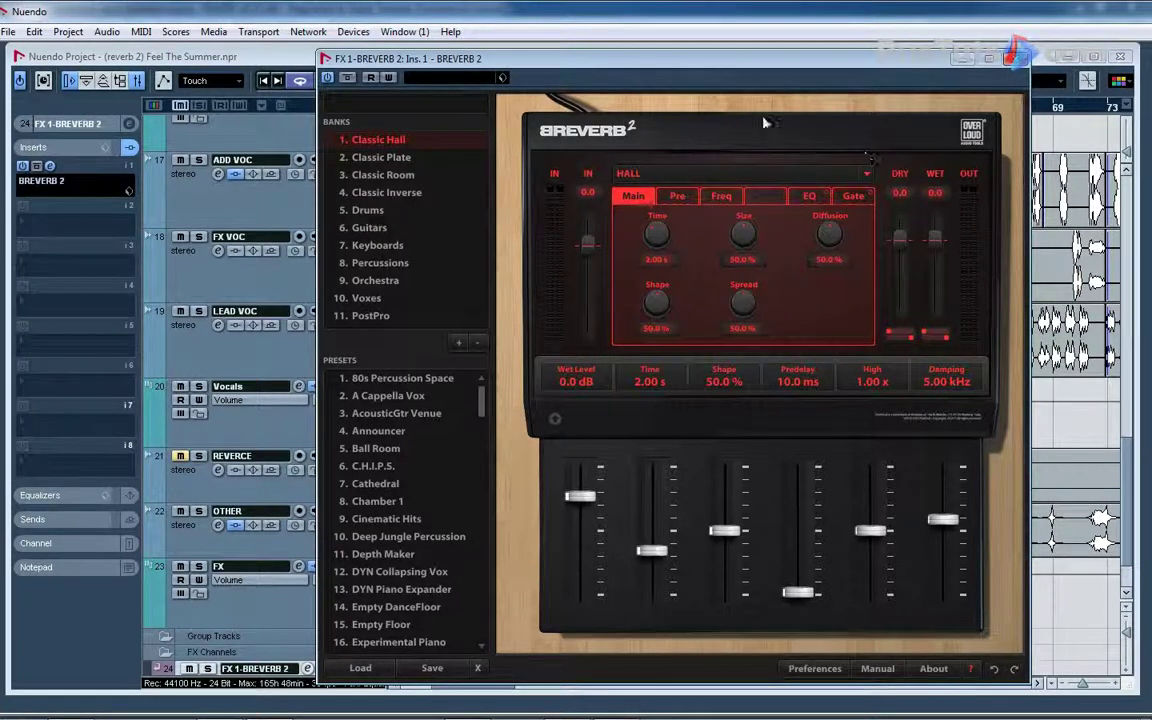
pyautogui.click(367, 211)
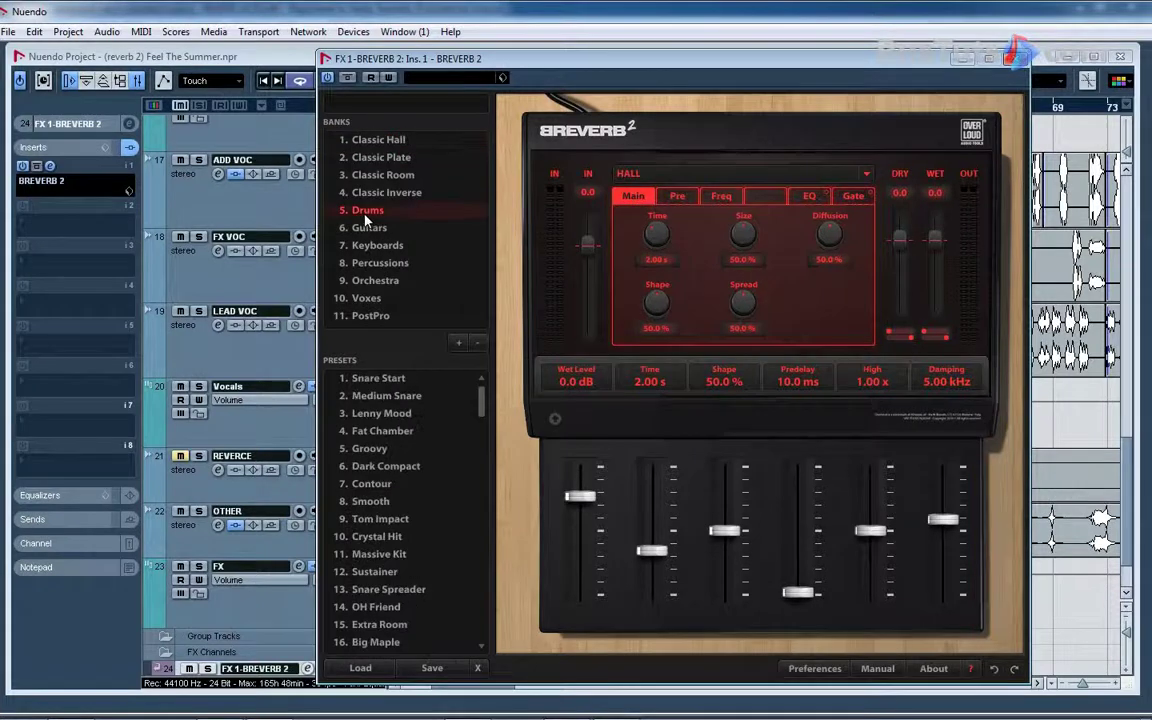
pyautogui.click(370, 432)
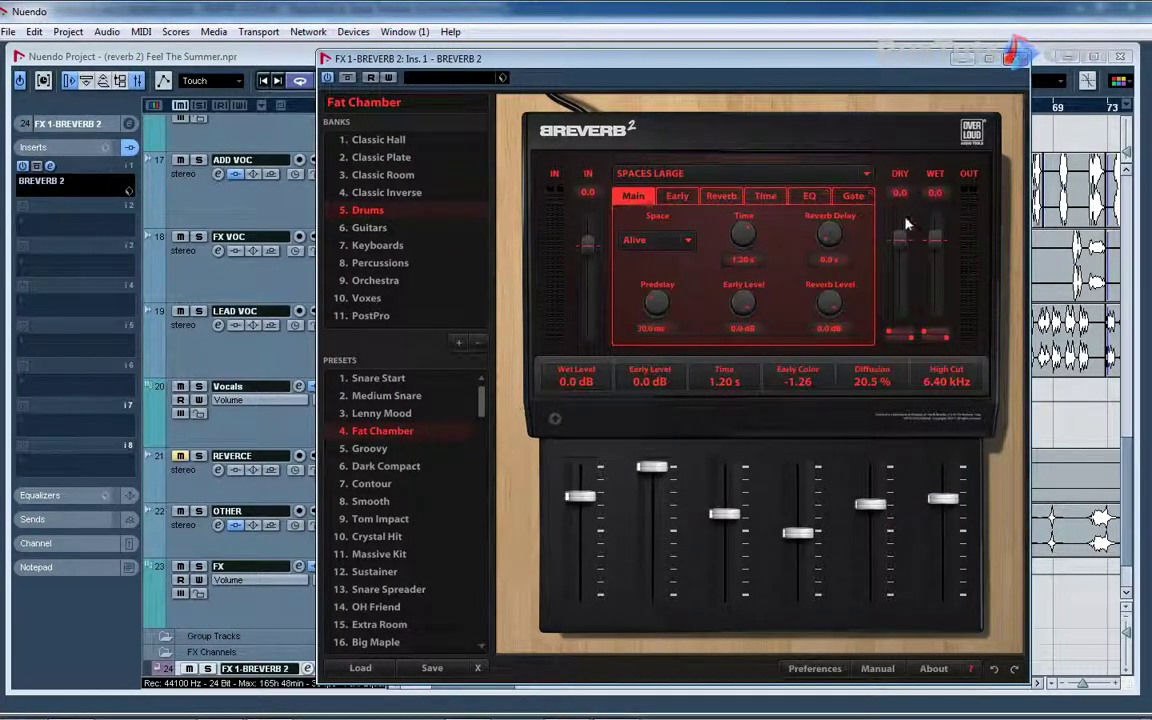
pyautogui.moveTo(902, 236); pyautogui.dragTo(900, 305)
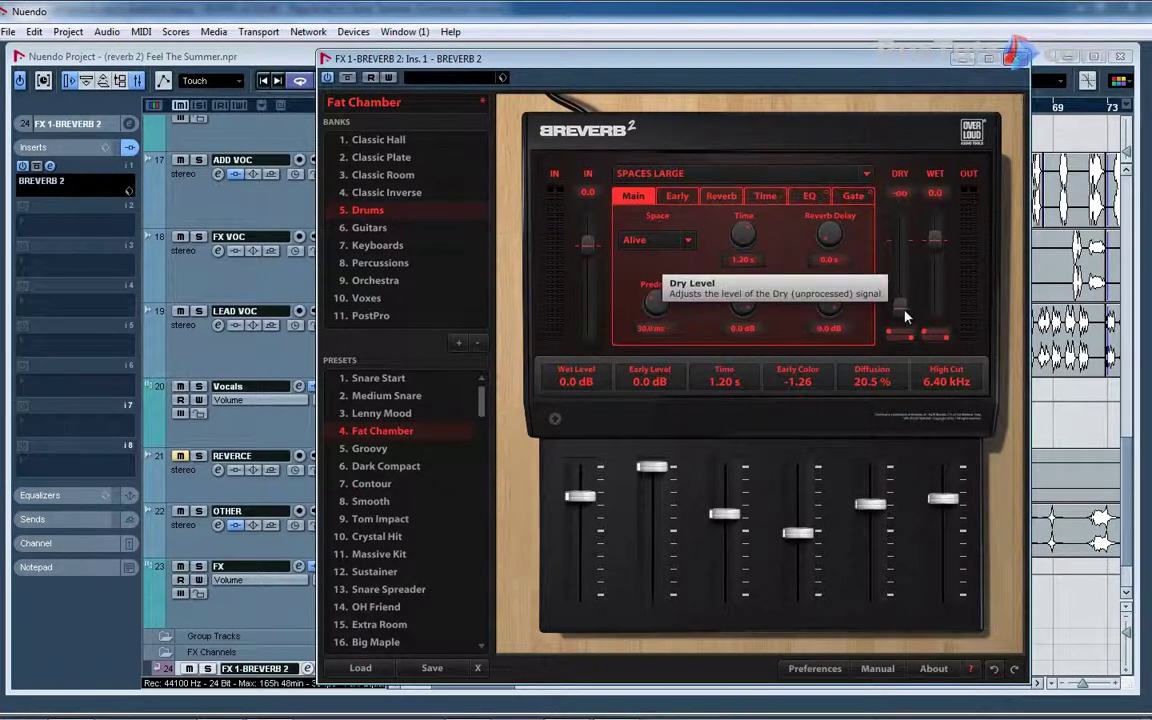
pyautogui.moveTo(898, 314); pyautogui.dragTo(899, 326)
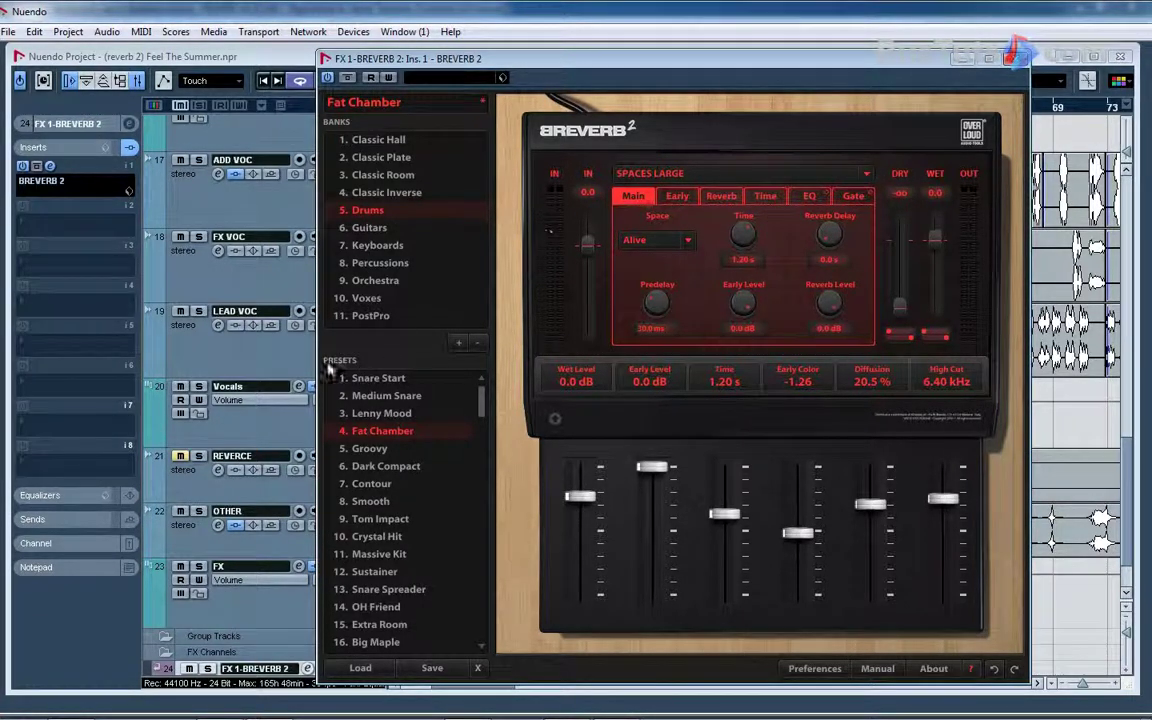
# - Return to the project's track list and enable solo defeat on the FX 1-BREVERB 2 channel
pyautogui.click(230, 311)
pyautogui.scroll(-2, 208, 480)
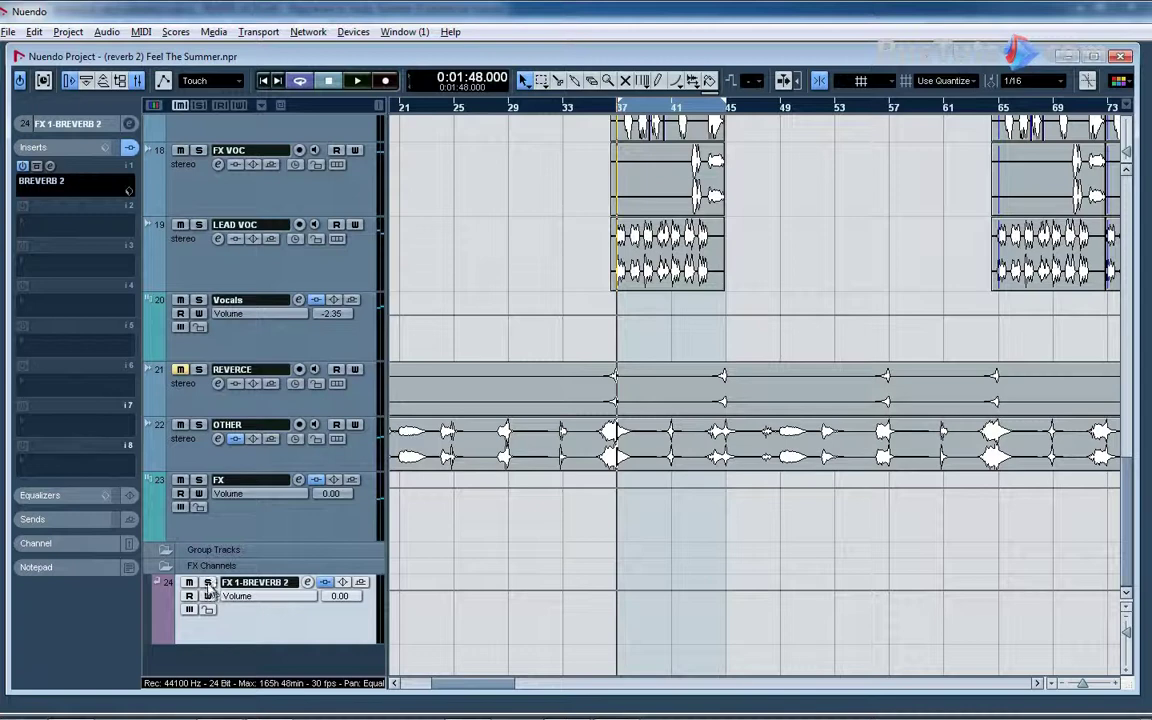
pyautogui.click(208, 583)
# - Solo the LEAD VOC, OTHER and BACK VOC 2 tracks and return to the FX 1-BREVERB 2 channel
pyautogui.scroll(2, 212, 435)
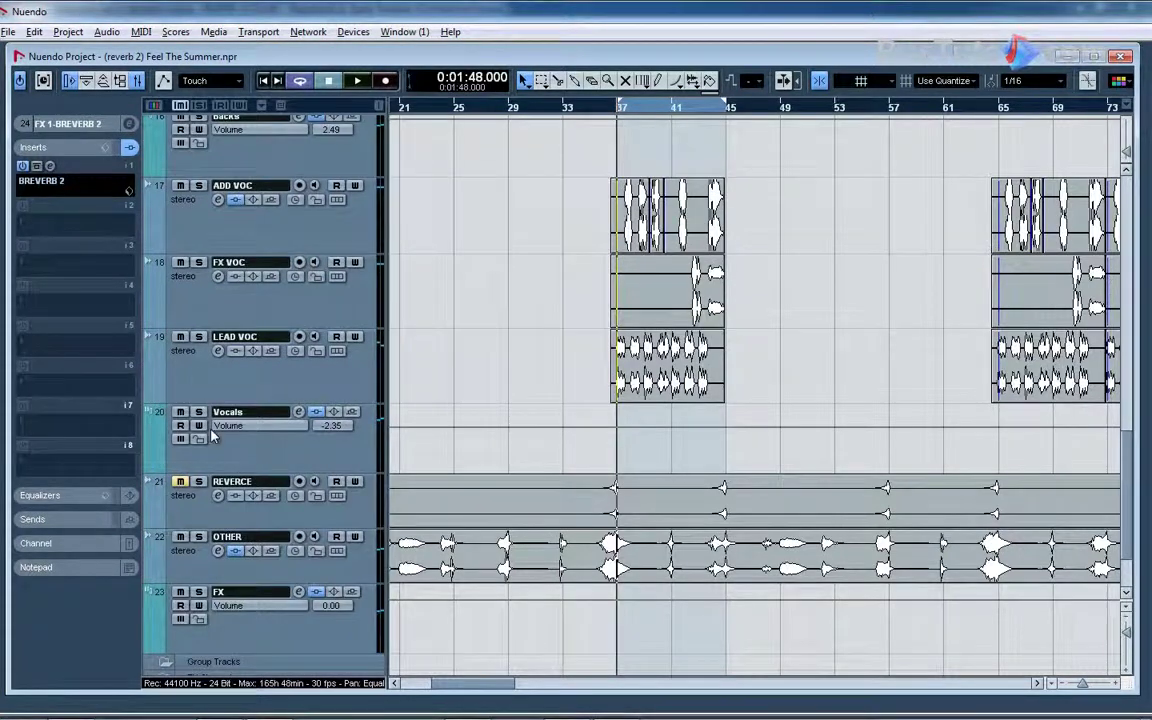
pyautogui.click(198, 336)
pyautogui.scroll(-2, 190, 390)
pyautogui.click(200, 426)
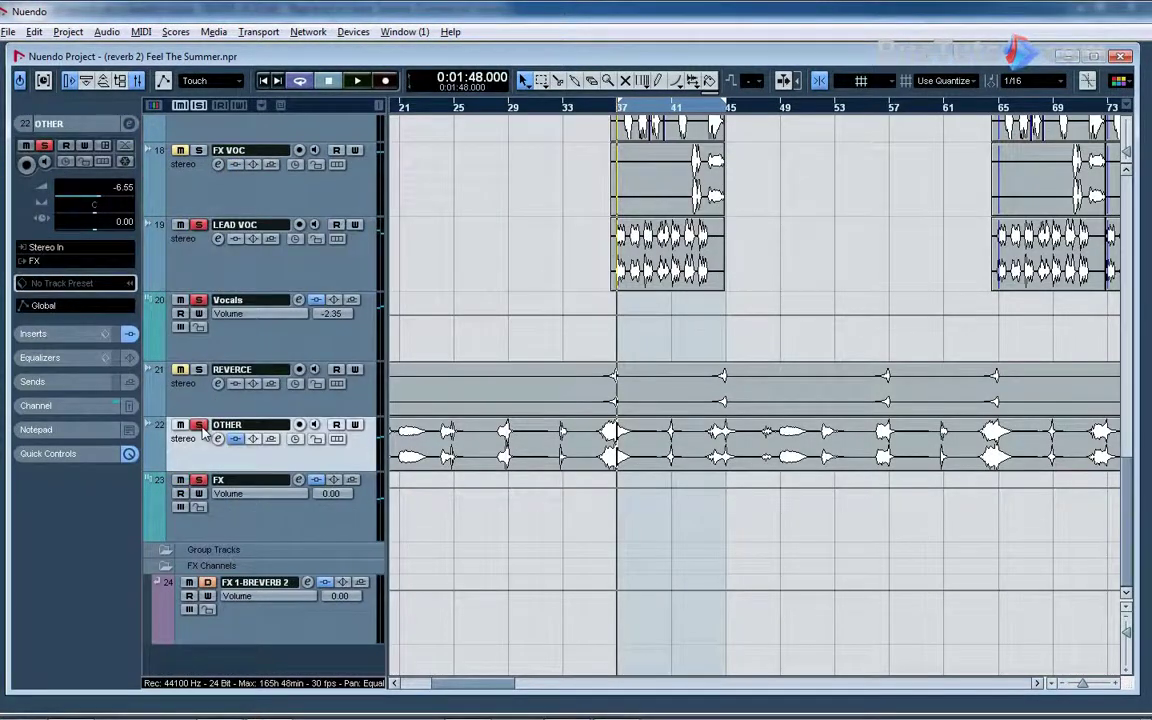
pyautogui.scroll(4, 195, 199)
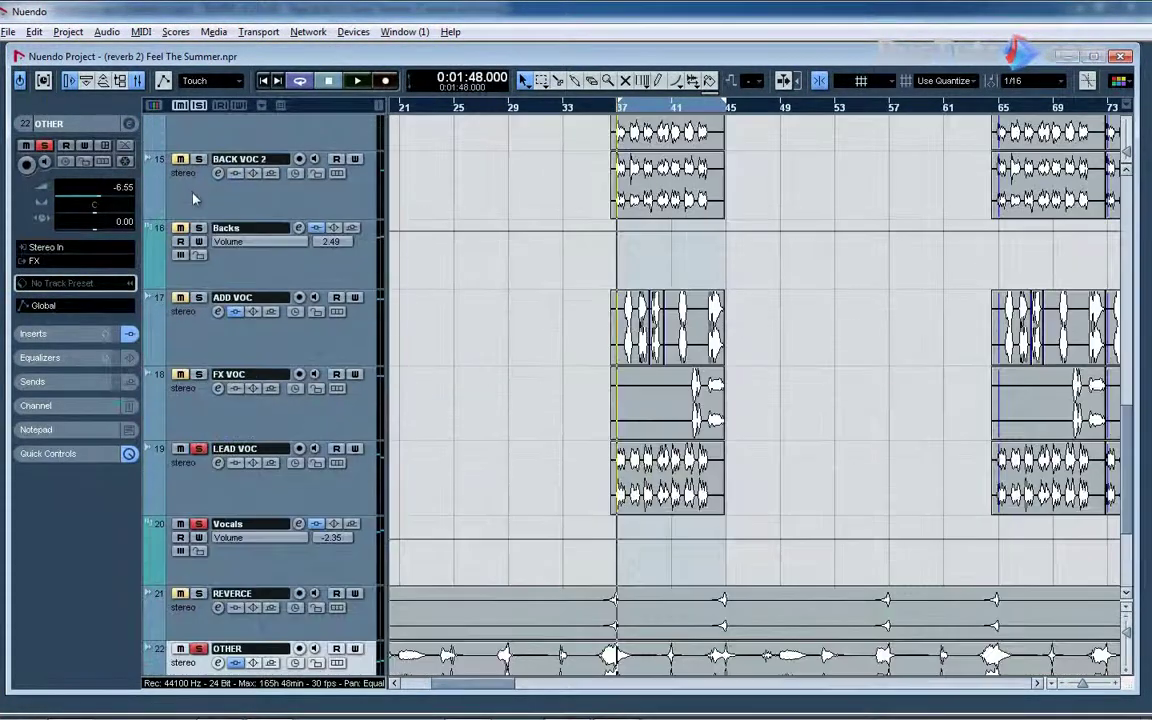
pyautogui.click(198, 165)
pyautogui.scroll(-4, 270, 303)
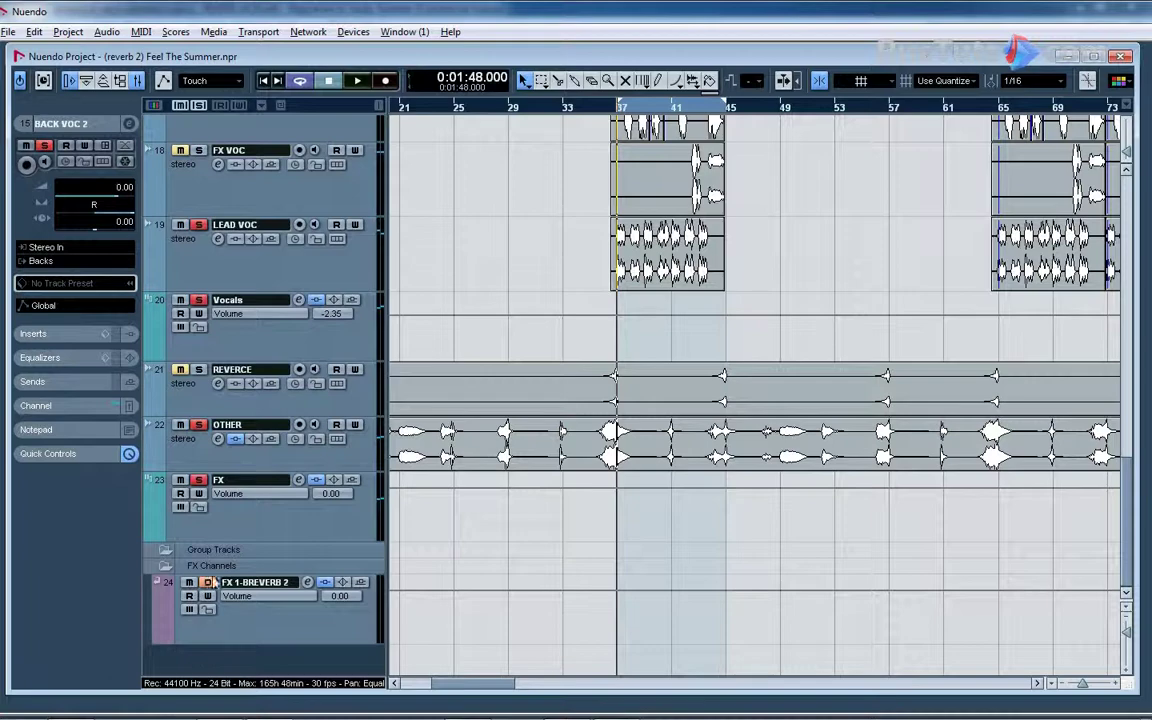
# - Clear the solo on all tracks and rename the FX 1-BREVERB 2 channel as Drum Chamber
pyautogui.scroll(6, 263, 425)
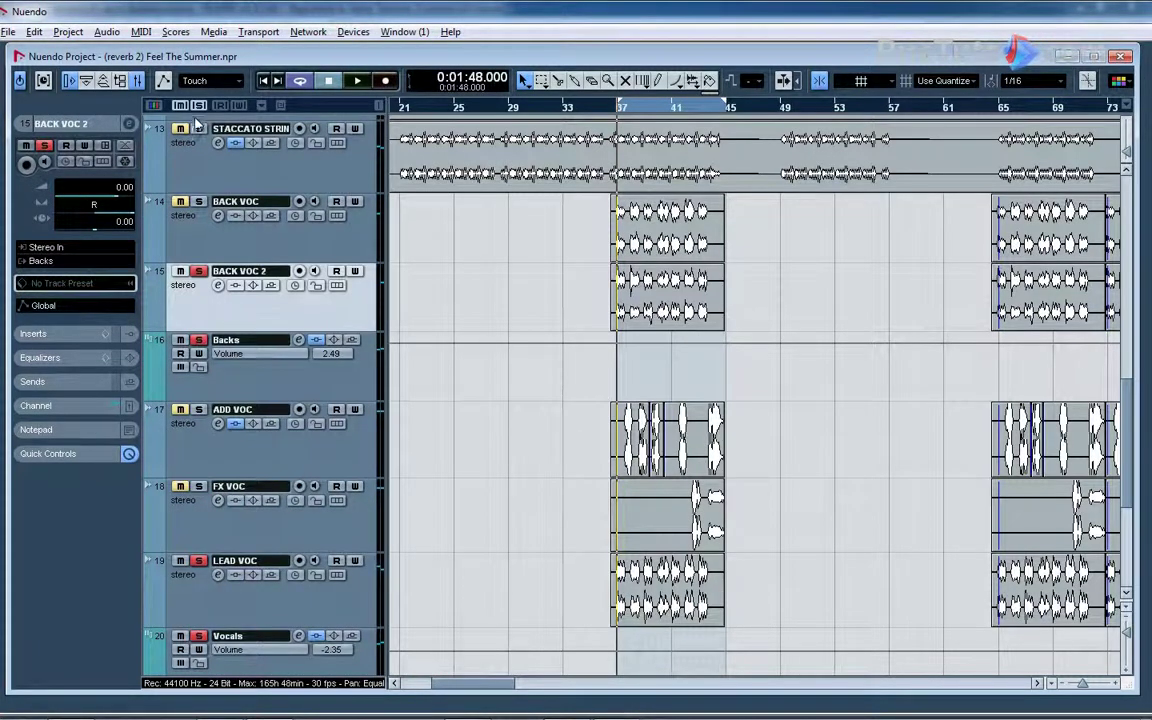
pyautogui.scroll(-6, 220, 196)
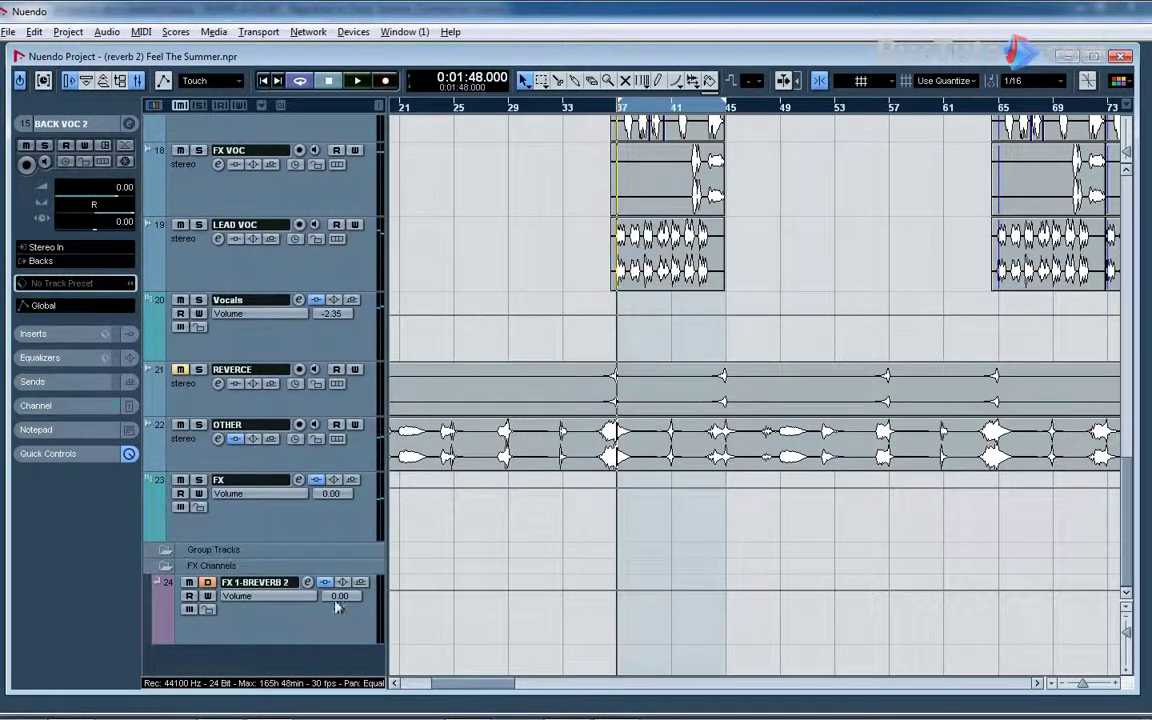
pyautogui.doubleClick(284, 582)
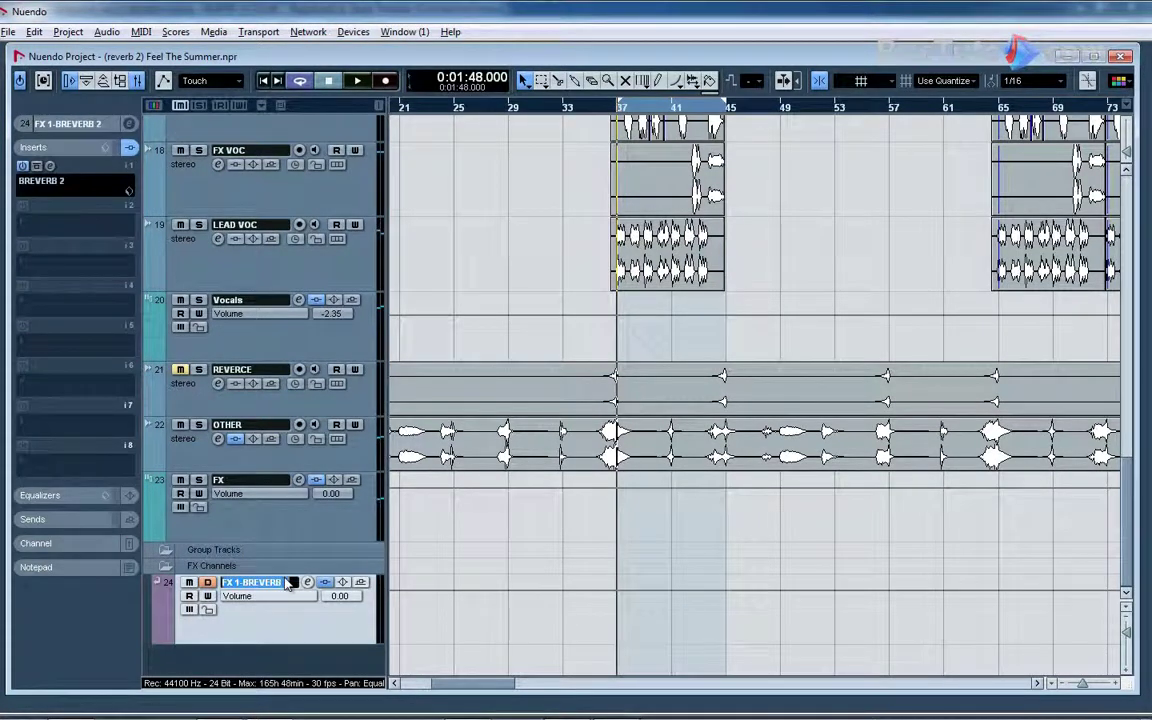
pyautogui.write('DR')
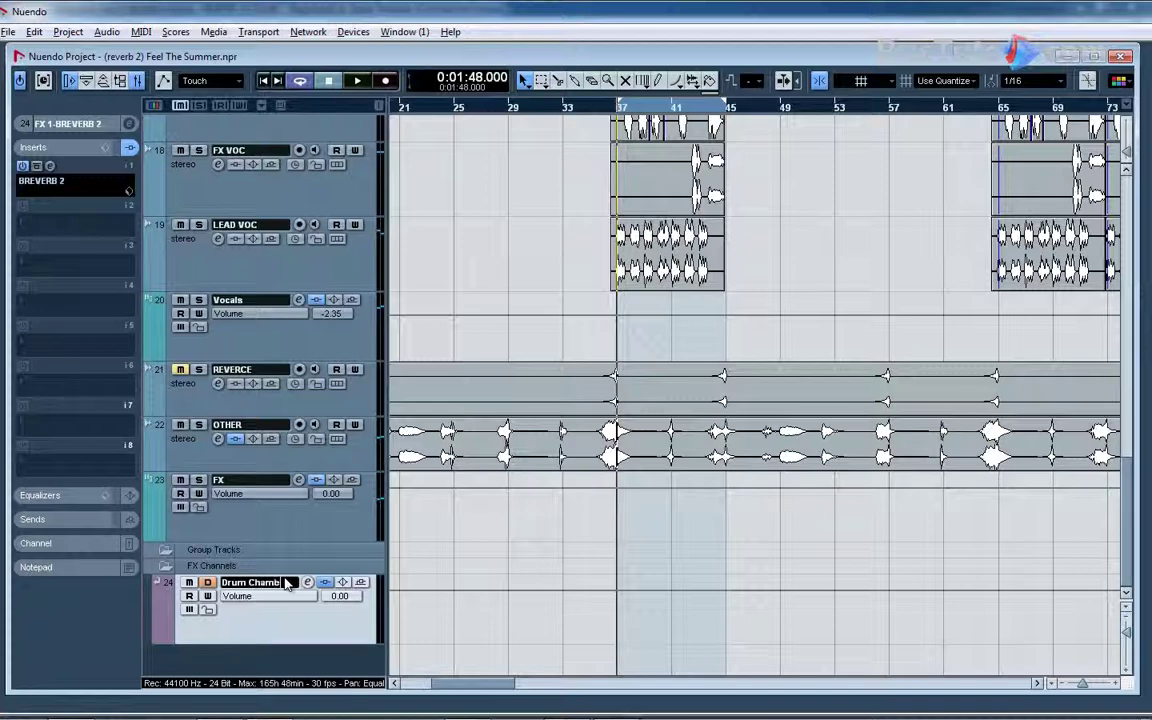
pyautogui.press('Return')
# - Add a second stereo FX channel track with the Overloud BREVERB 2 plug-in as its effect
pyautogui.rightClick(266, 660)
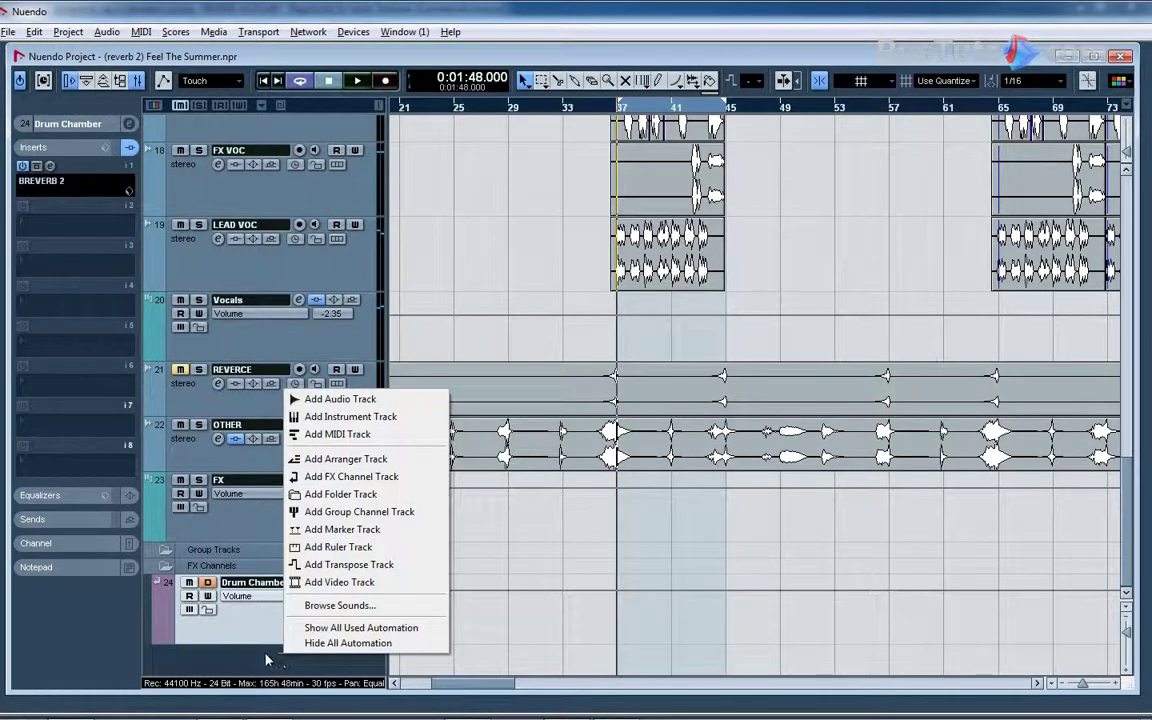
pyautogui.press('Escape')
pyautogui.rightClick(245, 590)
pyautogui.click(334, 473)
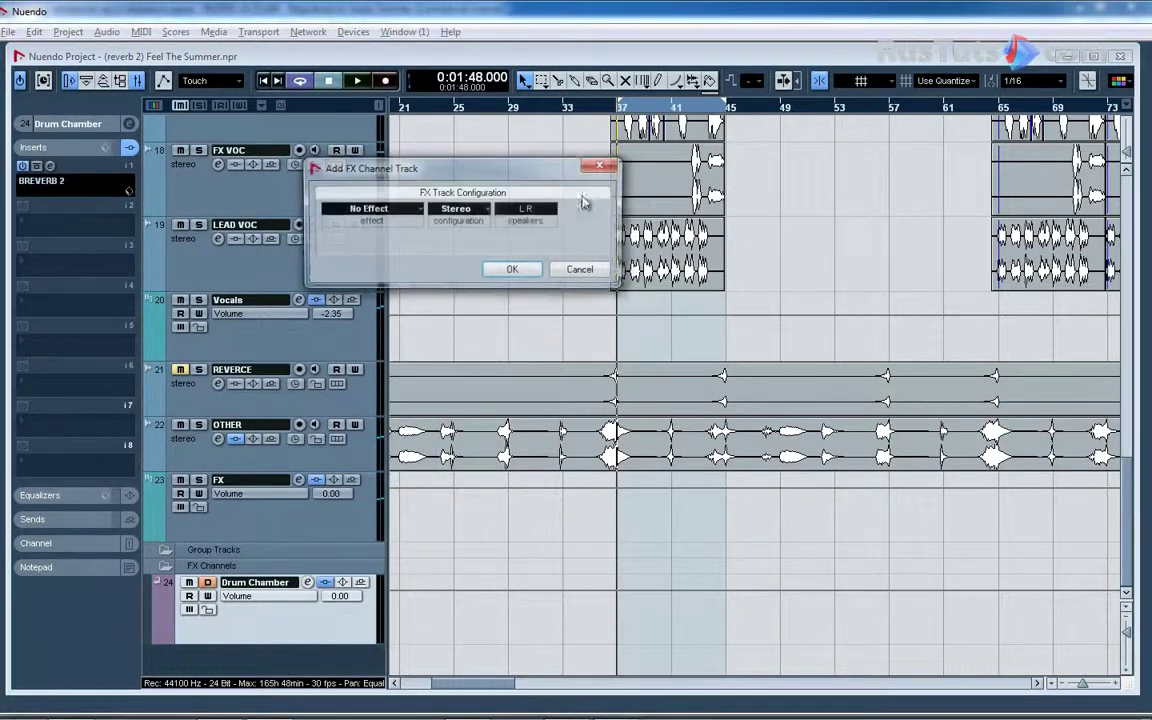
pyautogui.click(362, 215)
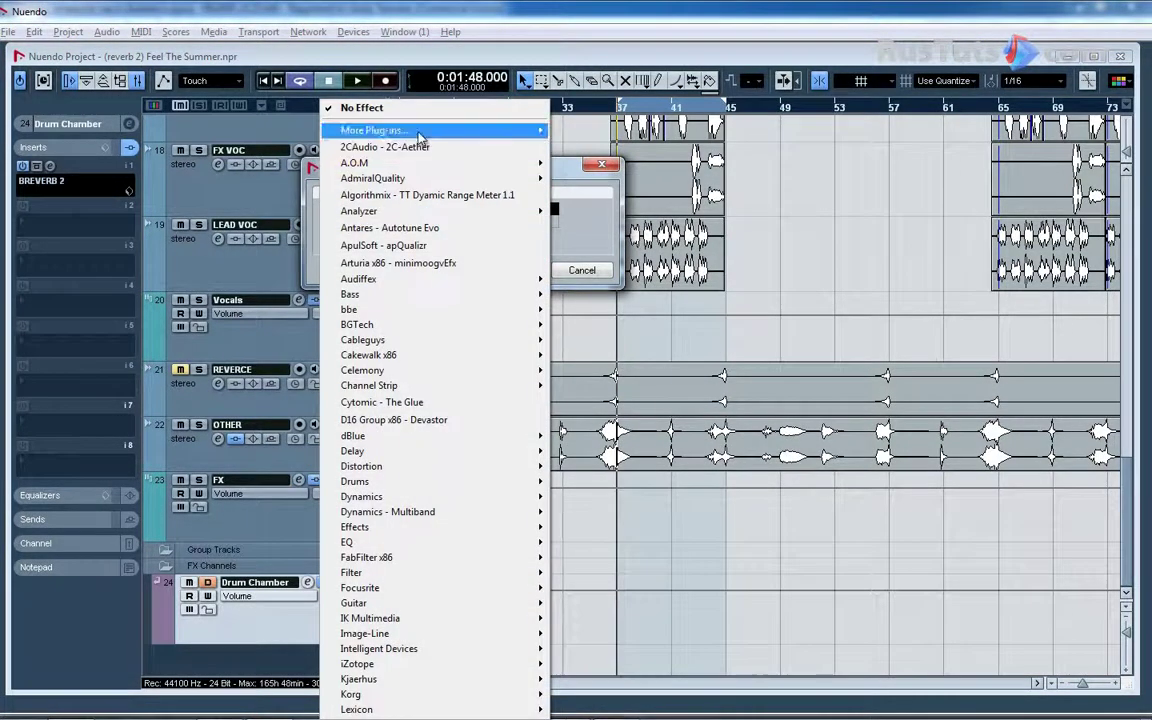
pyautogui.moveTo(443, 136)
pyautogui.moveTo(685, 222)
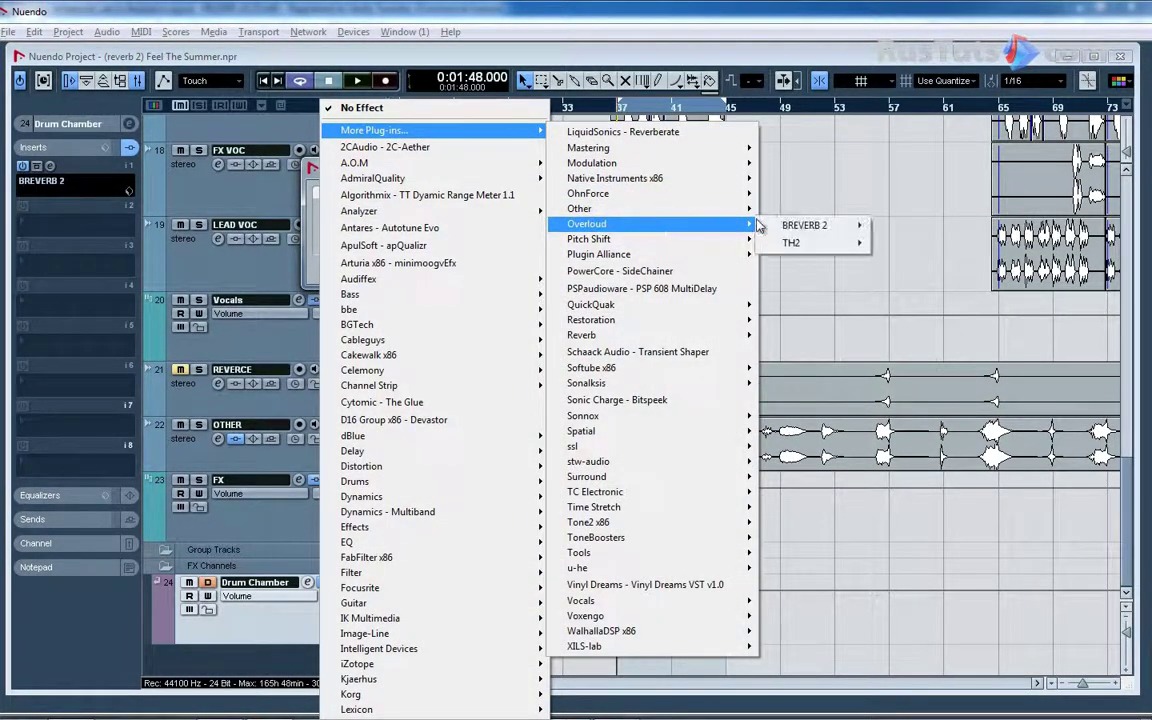
pyautogui.moveTo(805, 226)
pyautogui.click(905, 227)
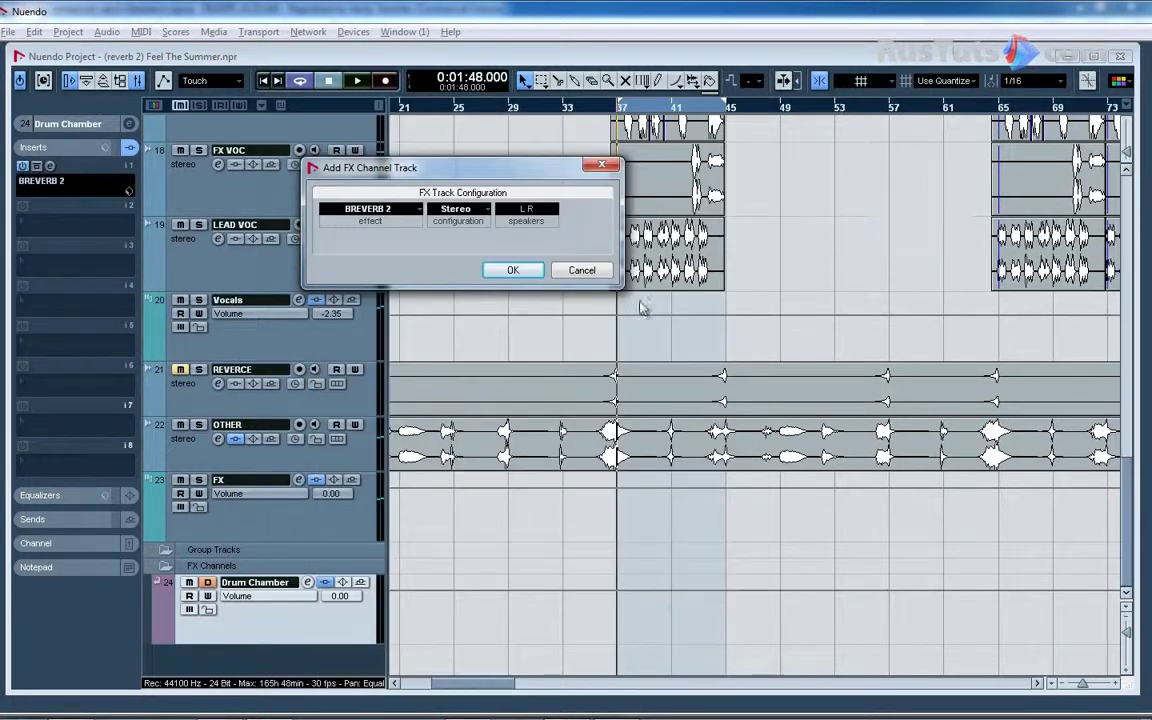
pyautogui.click(520, 269)
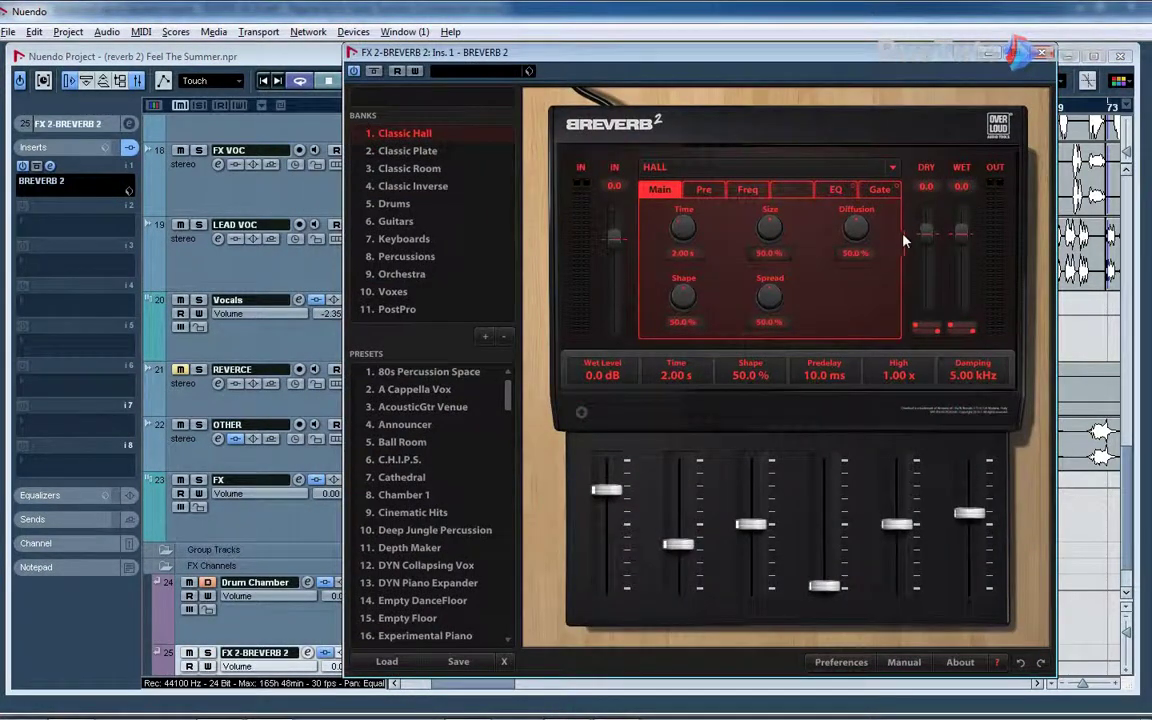
# - Lower BREVERB 2's dry level to minus infinity and load the Medium Hall preset from the Classic Hall bank, discarding unsaved changes
pyautogui.moveTo(927, 233); pyautogui.dragTo(929, 285)
pyautogui.moveTo(511, 403)
pyautogui.mouseDown()
pyautogui.moveTo(513, 427)
pyautogui.moveTo(508, 403)
pyautogui.mouseUp()
pyautogui.scroll(-6, 503, 405)
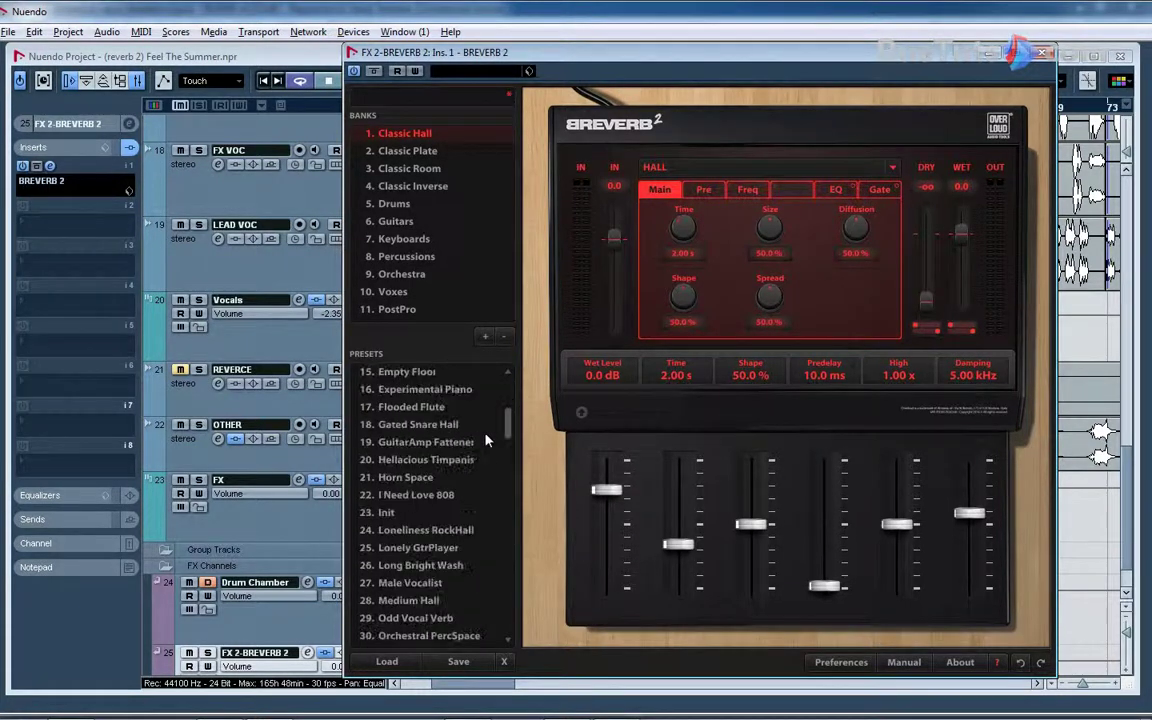
pyautogui.doubleClick(405, 538)
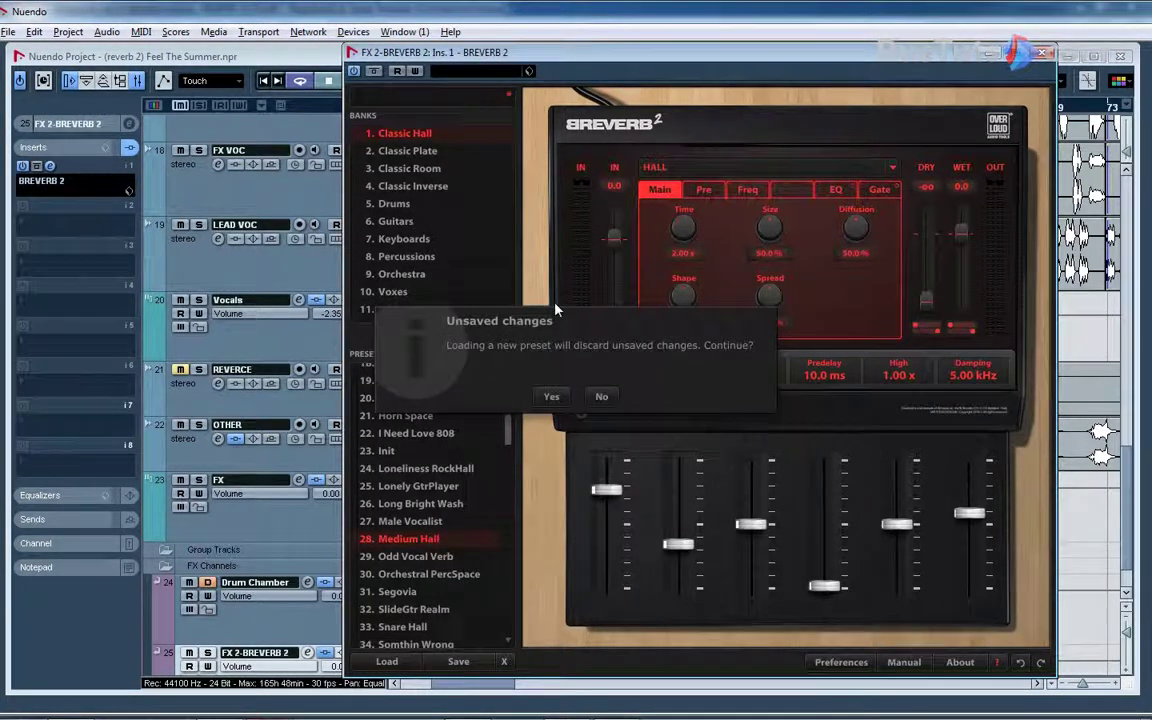
pyautogui.moveTo(470, 340); pyautogui.dragTo(542, 369)
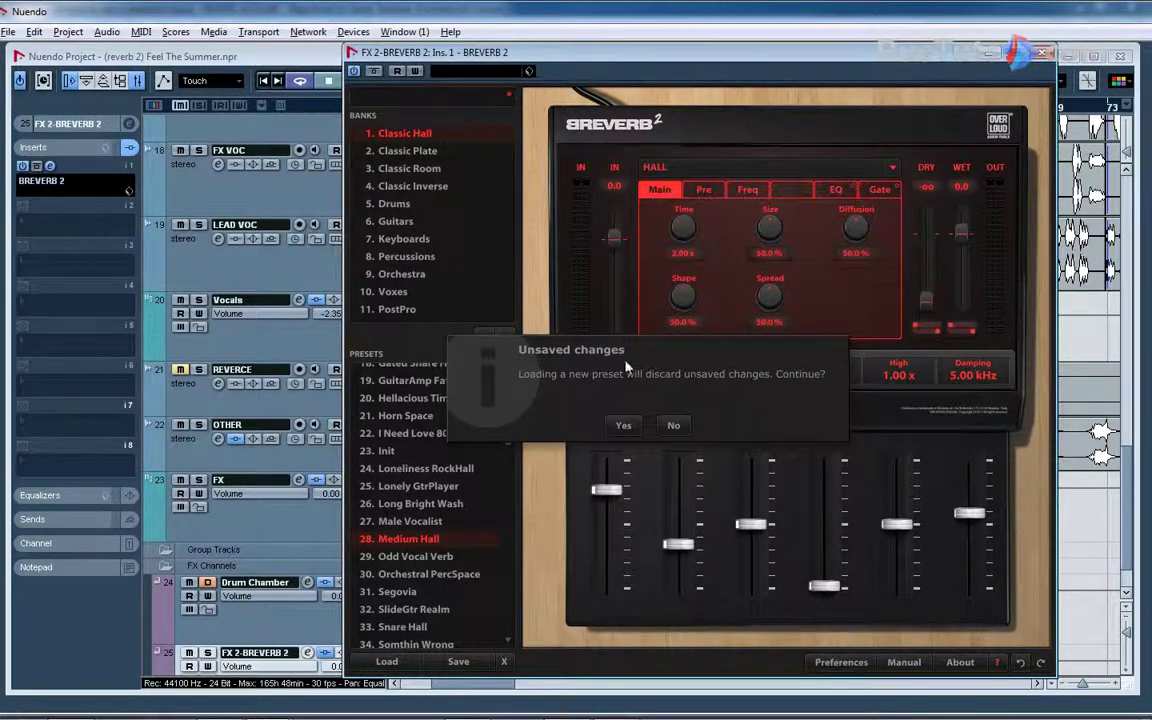
pyautogui.moveTo(627, 368); pyautogui.dragTo(670, 298)
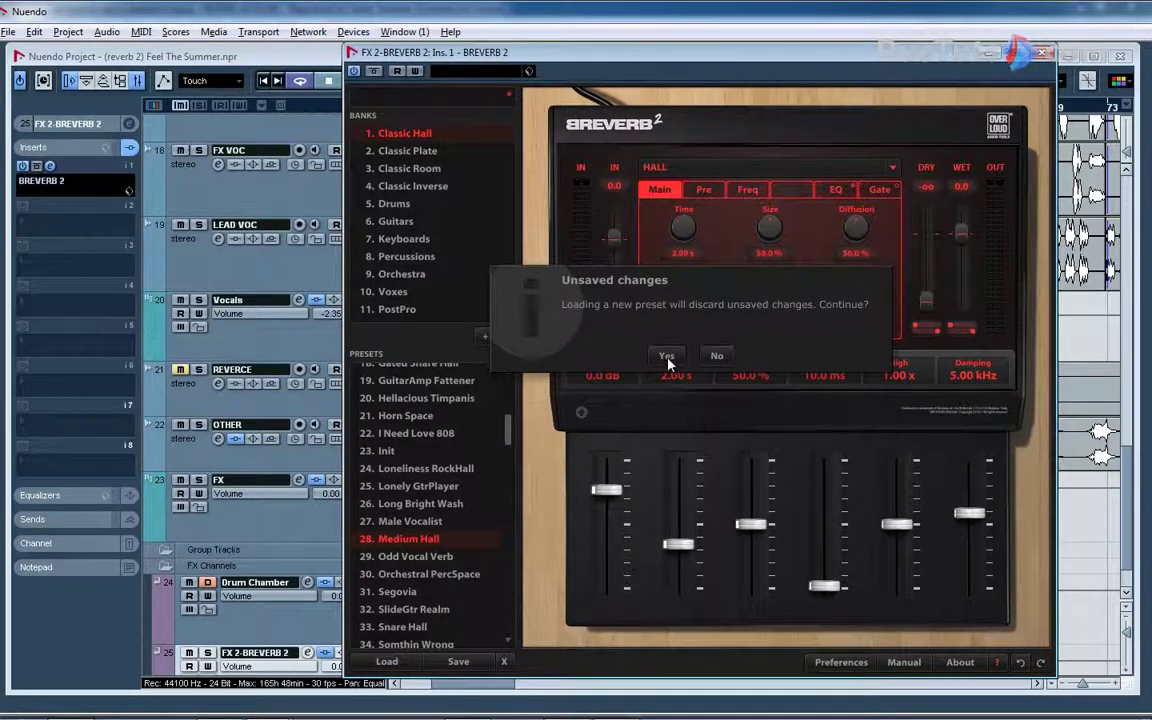
pyautogui.click(666, 358)
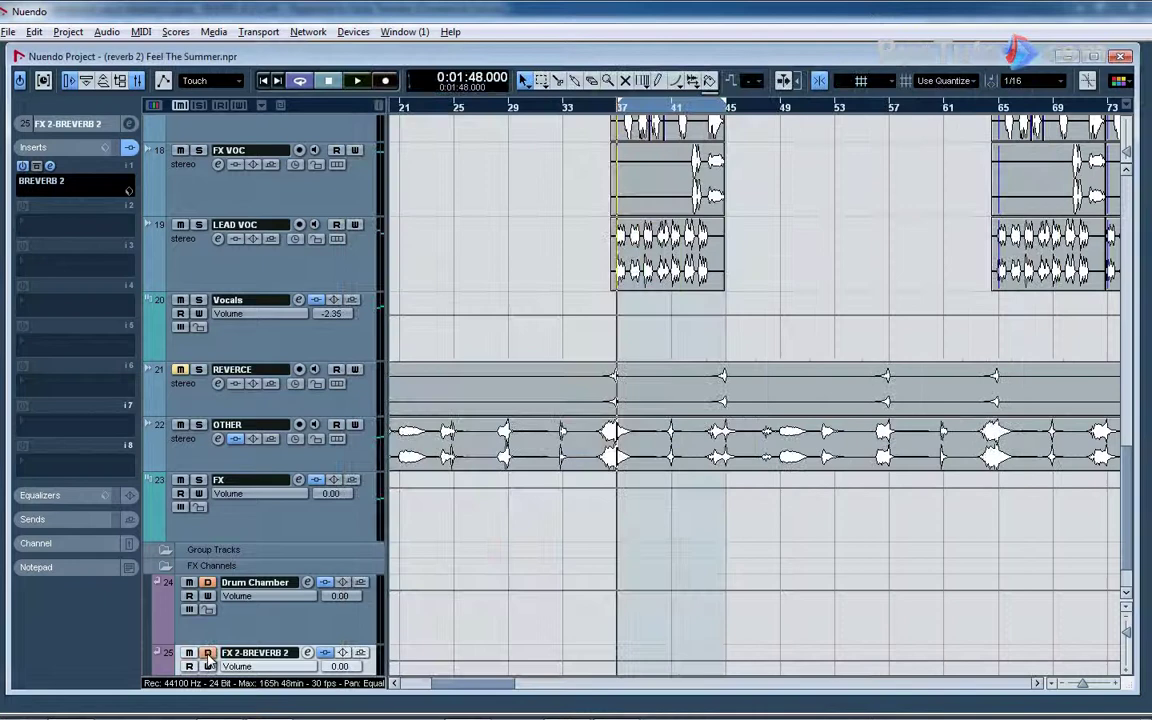
# - Enable solo defeat on the FX 2-BREVERB 2 channel and rename it as Medium Hall
pyautogui.click(192, 600)
pyautogui.doubleClick(249, 654)
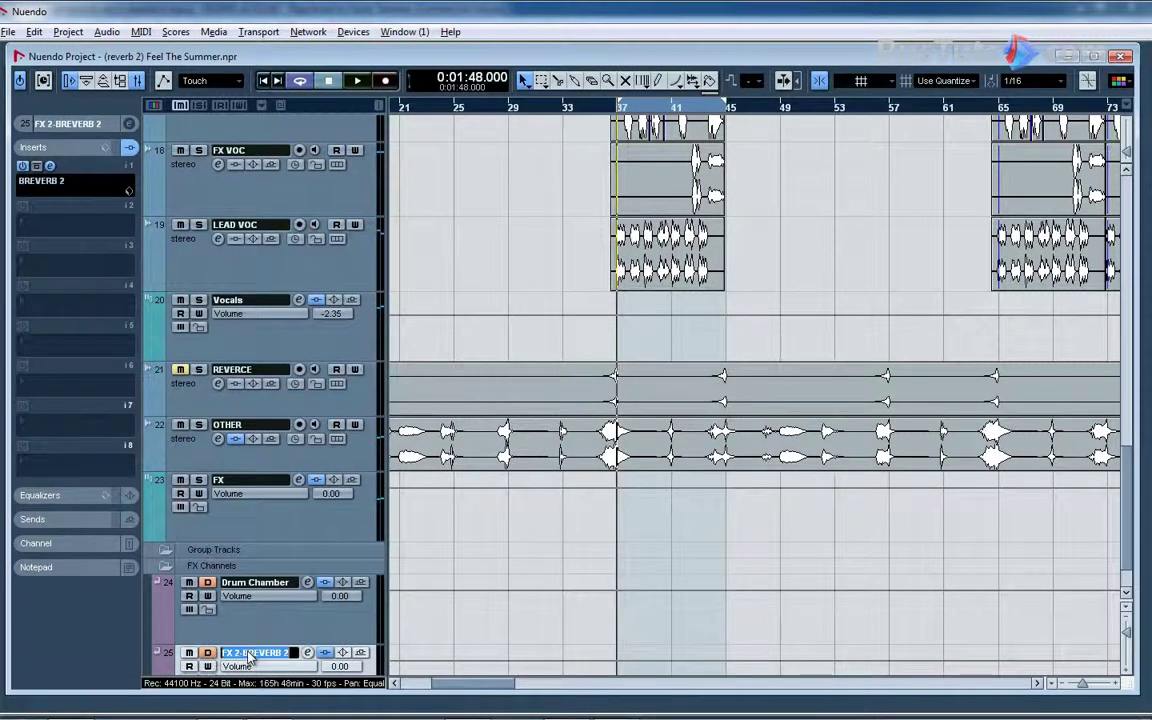
pyautogui.write('Me')
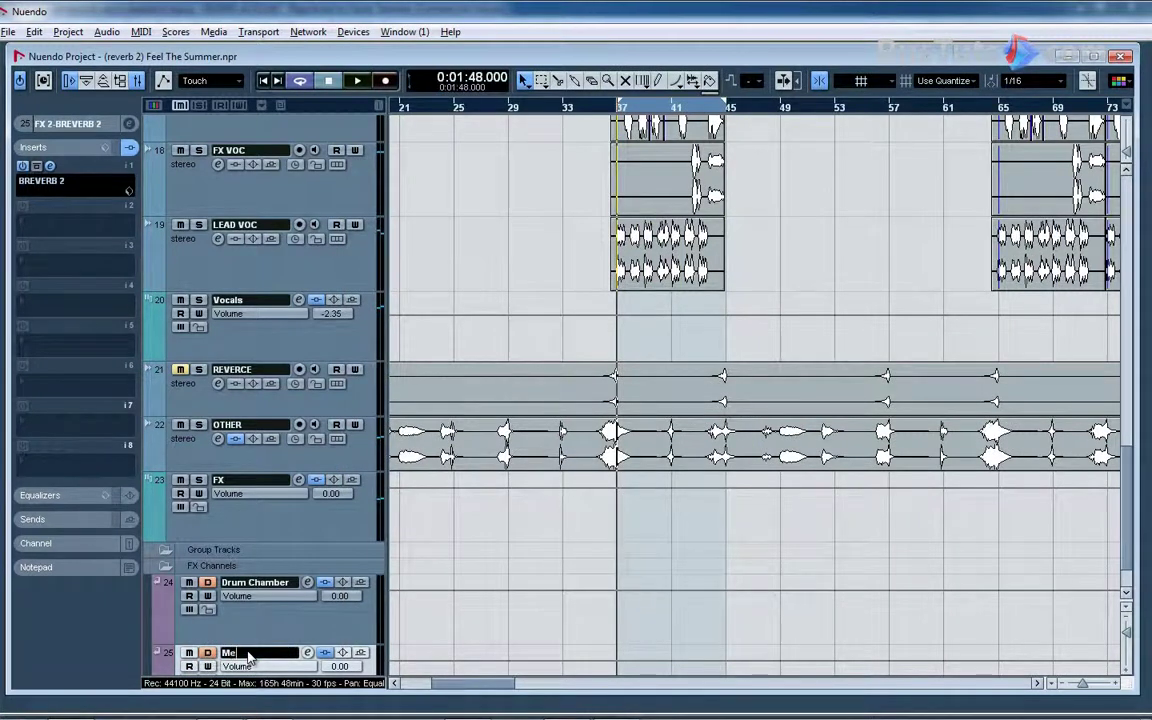
pyautogui.write('dium Hall')
pyautogui.press('Return')
# - Add a third stereo FX channel track below Medium Hall with the Overloud BREVERB 2 plug-in as its effect
pyautogui.scroll(-1, 258, 620)
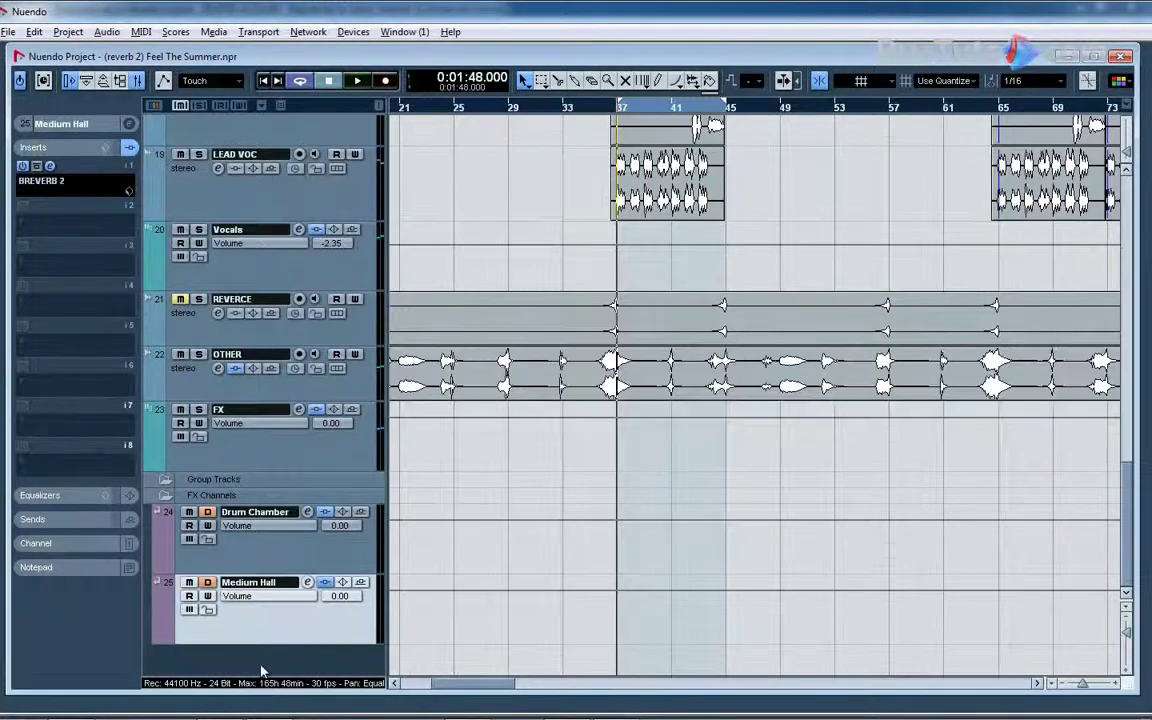
pyautogui.rightClick(259, 650)
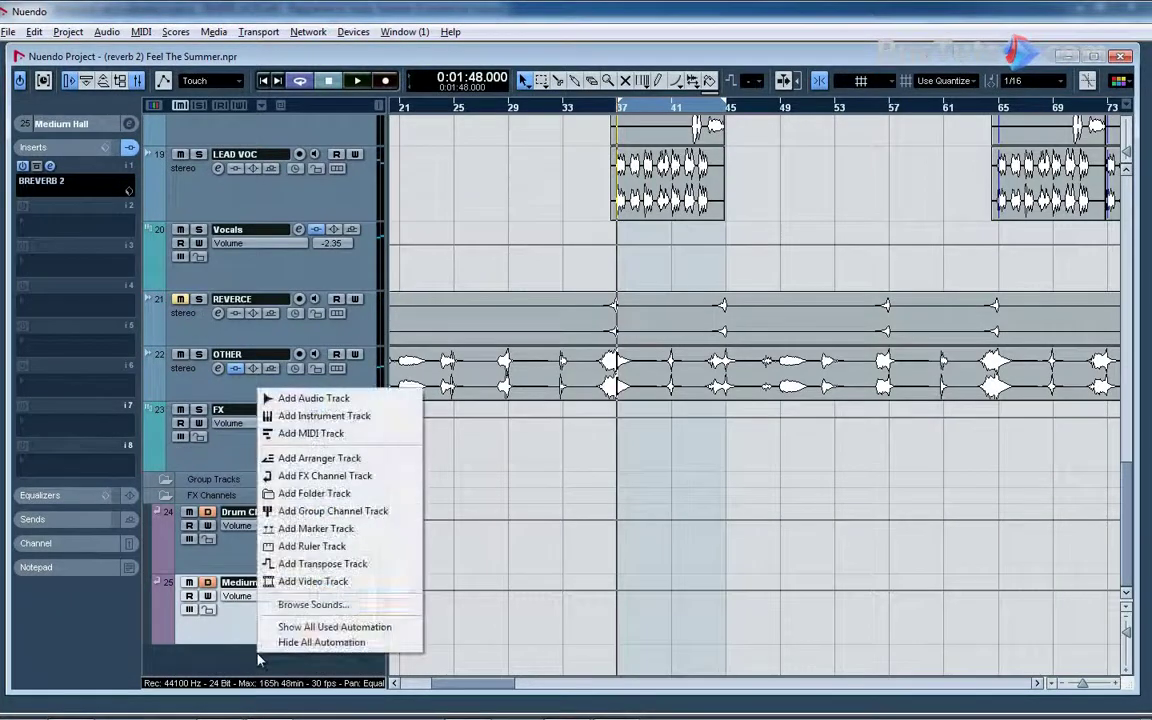
pyautogui.click(311, 480)
pyautogui.click(340, 205)
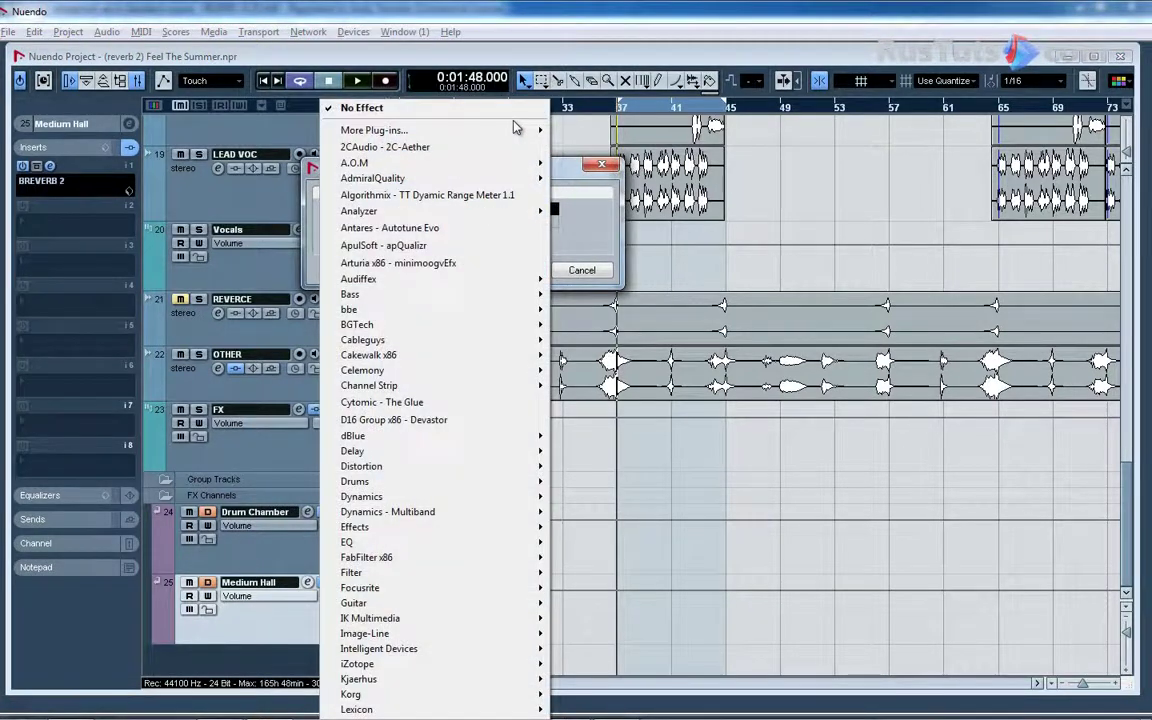
pyautogui.moveTo(522, 131)
pyautogui.moveTo(698, 163)
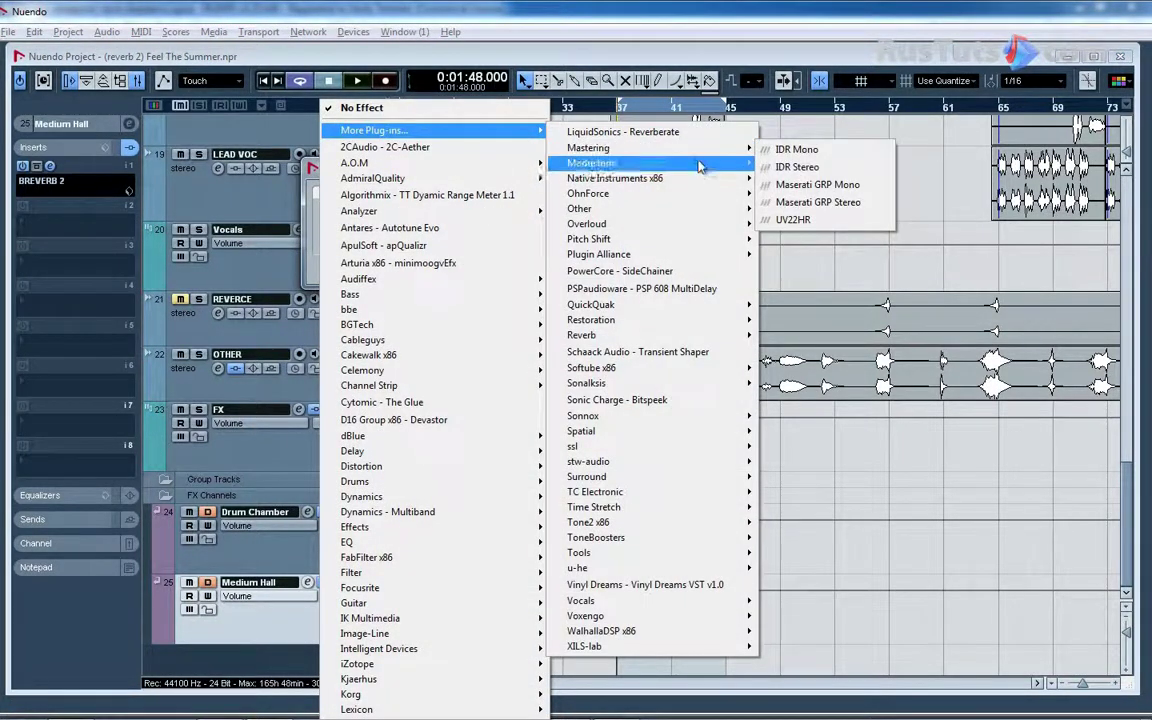
pyautogui.moveTo(668, 231)
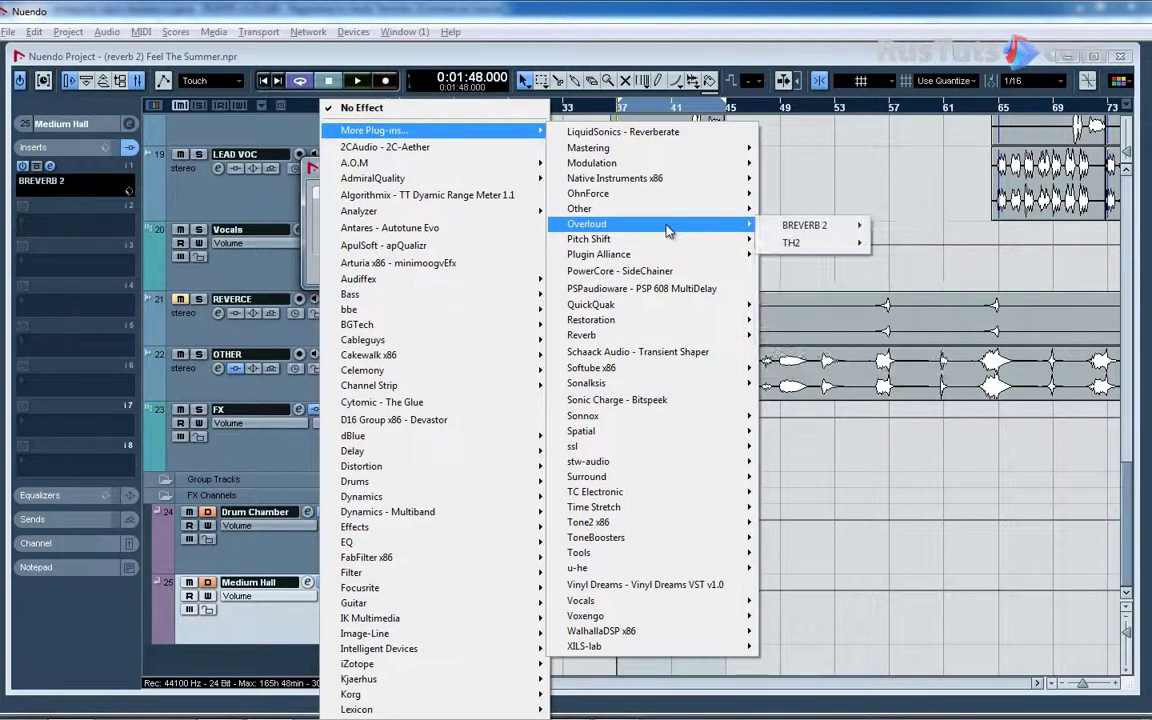
pyautogui.moveTo(810, 225)
pyautogui.click(900, 225)
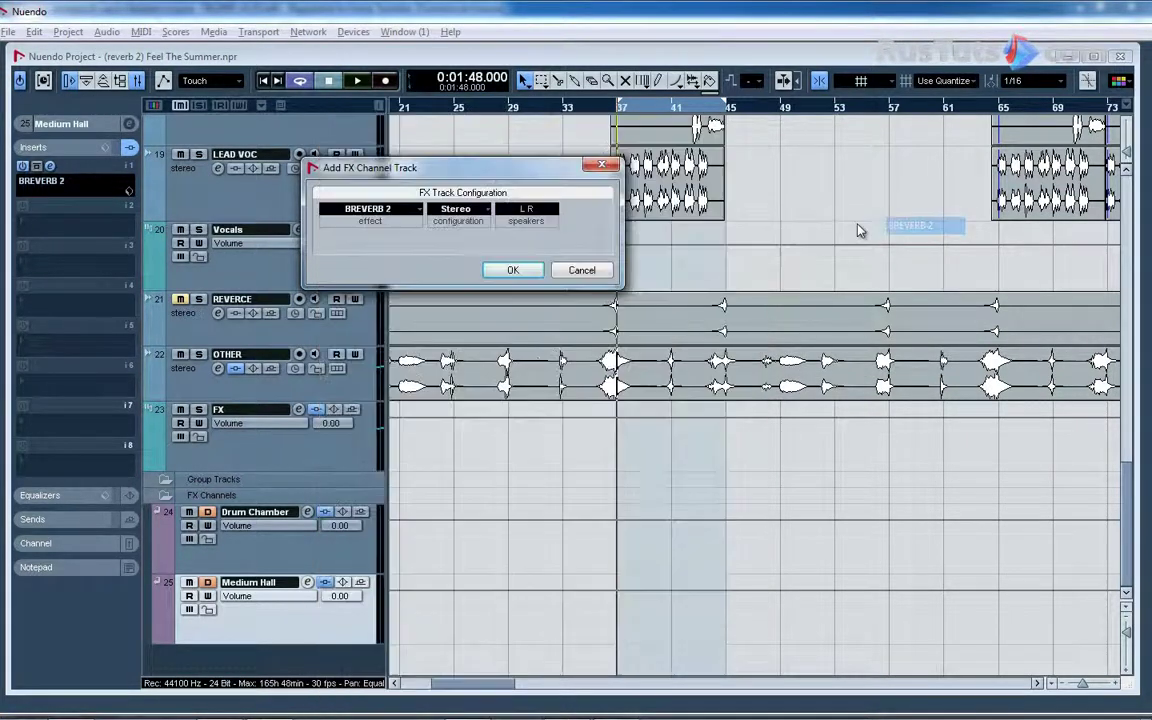
pyautogui.click(508, 276)
# - Load the Cozy Vocal Plate preset from BREVERB 2's Classic Plate bank and close the plug-in window
pyautogui.click(360, 170)
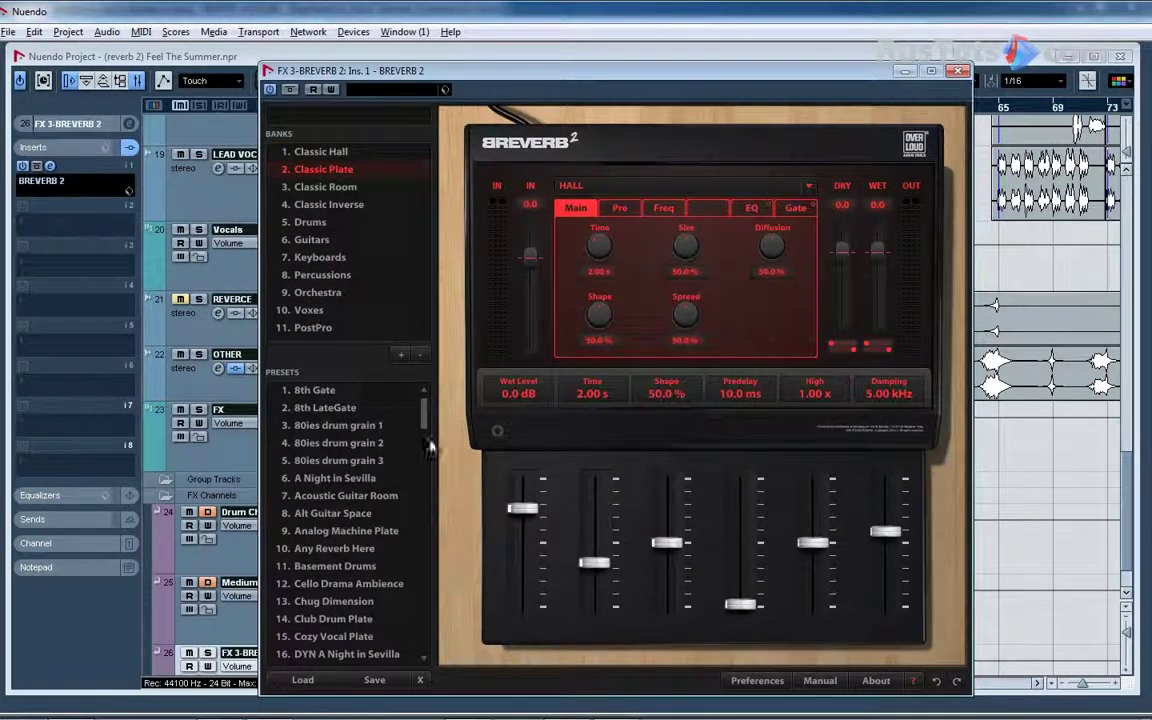
pyautogui.scroll(-3, 395, 470)
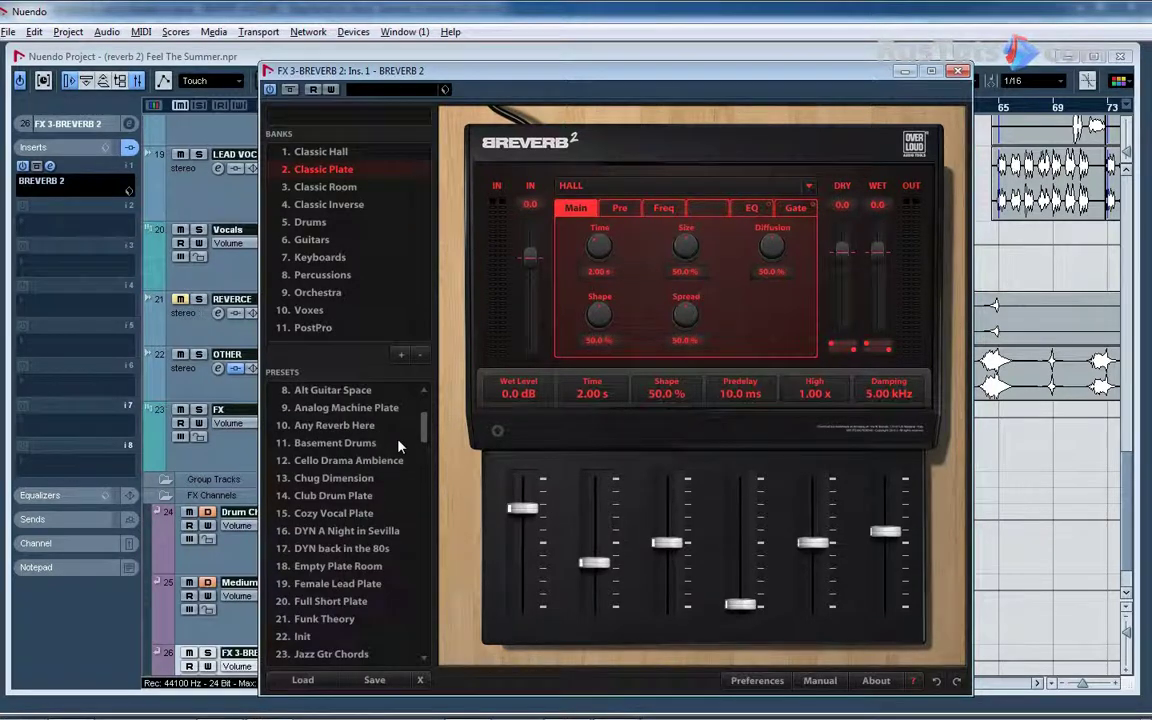
pyautogui.scroll(-2, 395, 475)
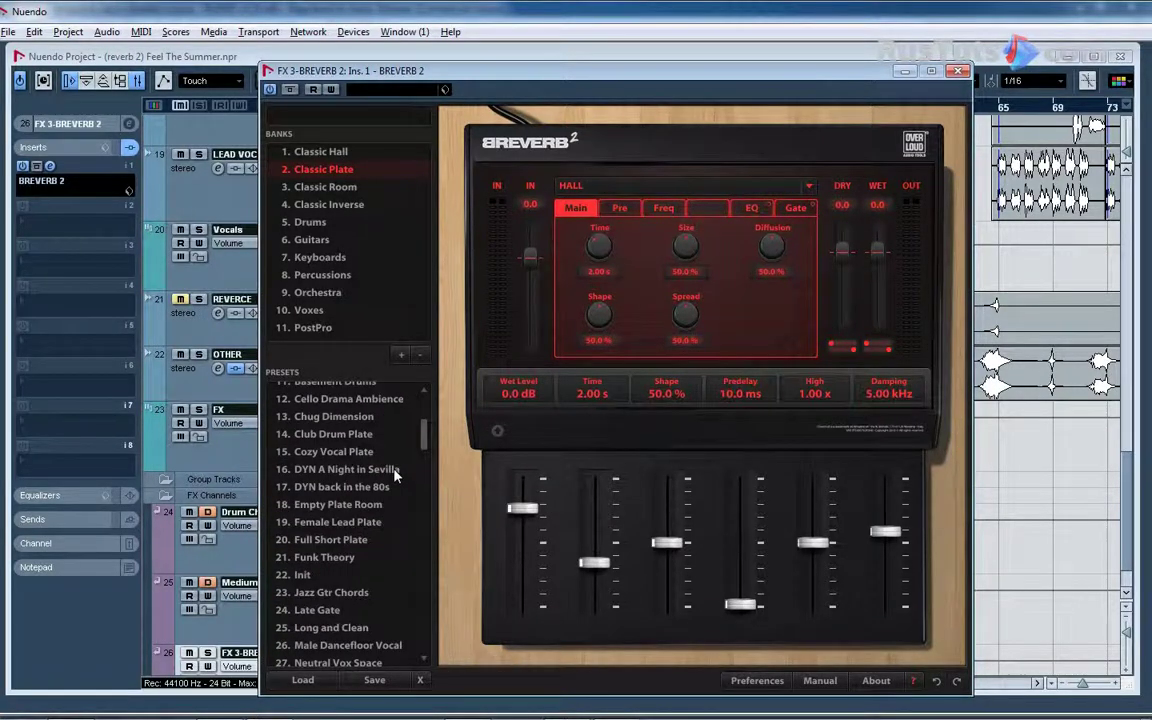
pyautogui.click(344, 455)
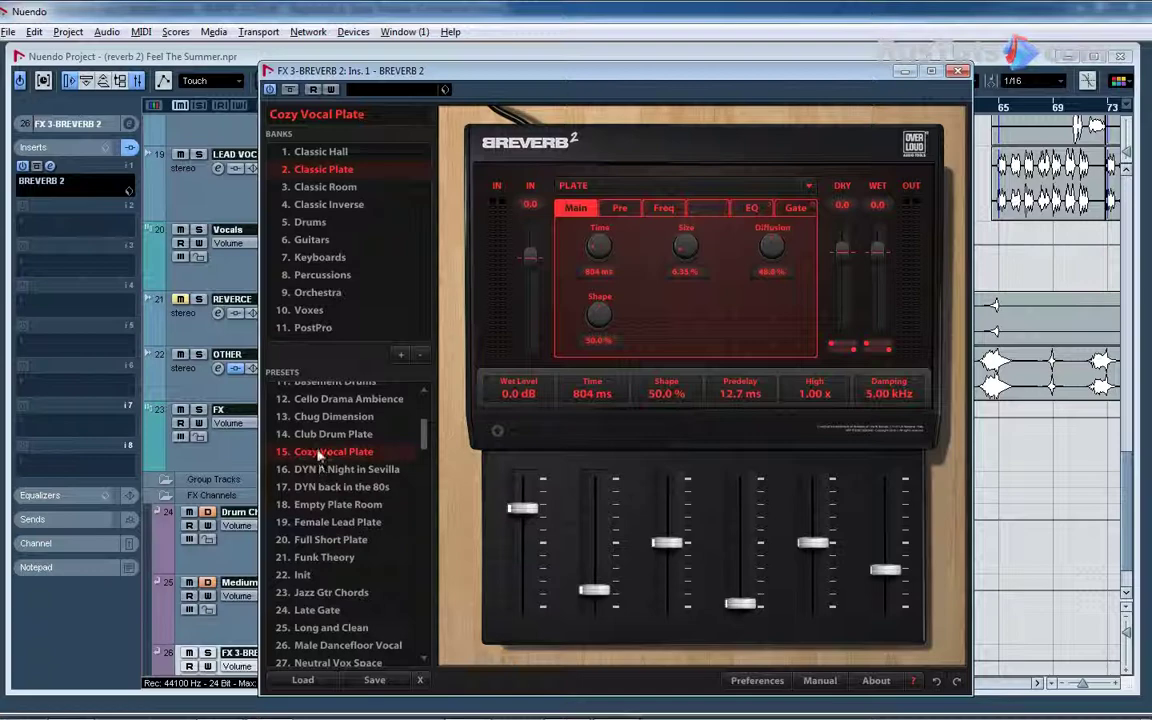
pyautogui.scroll(-1, 842, 250)
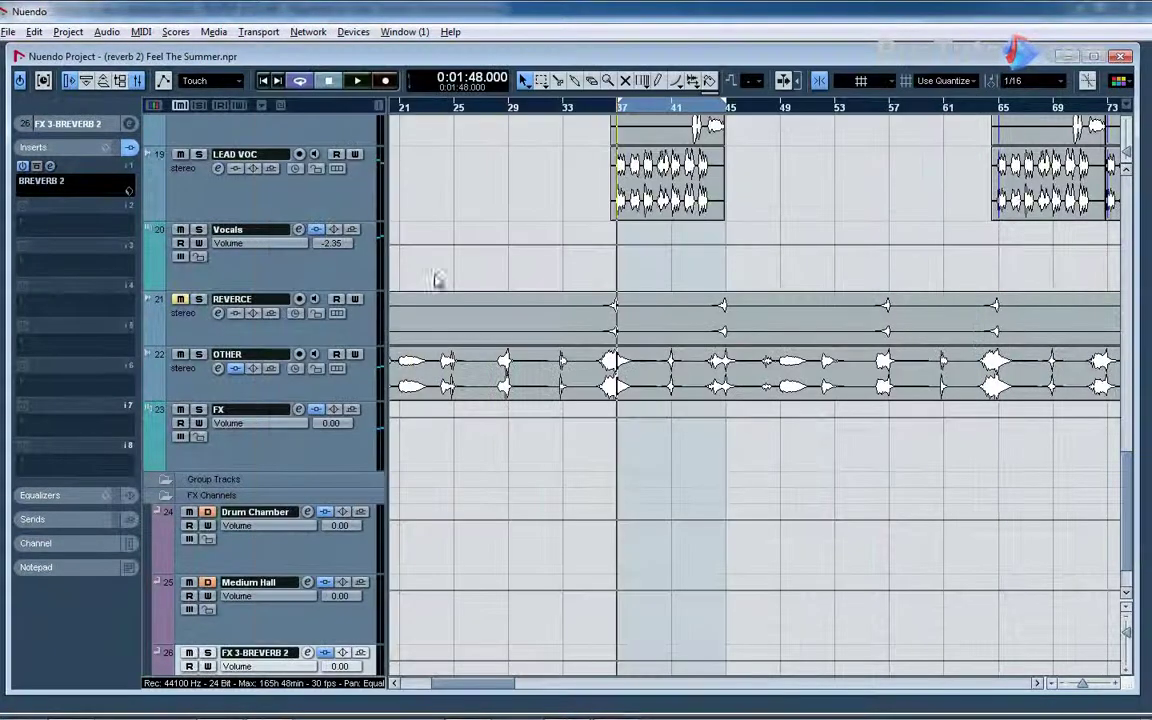
pyautogui.click(958, 70)
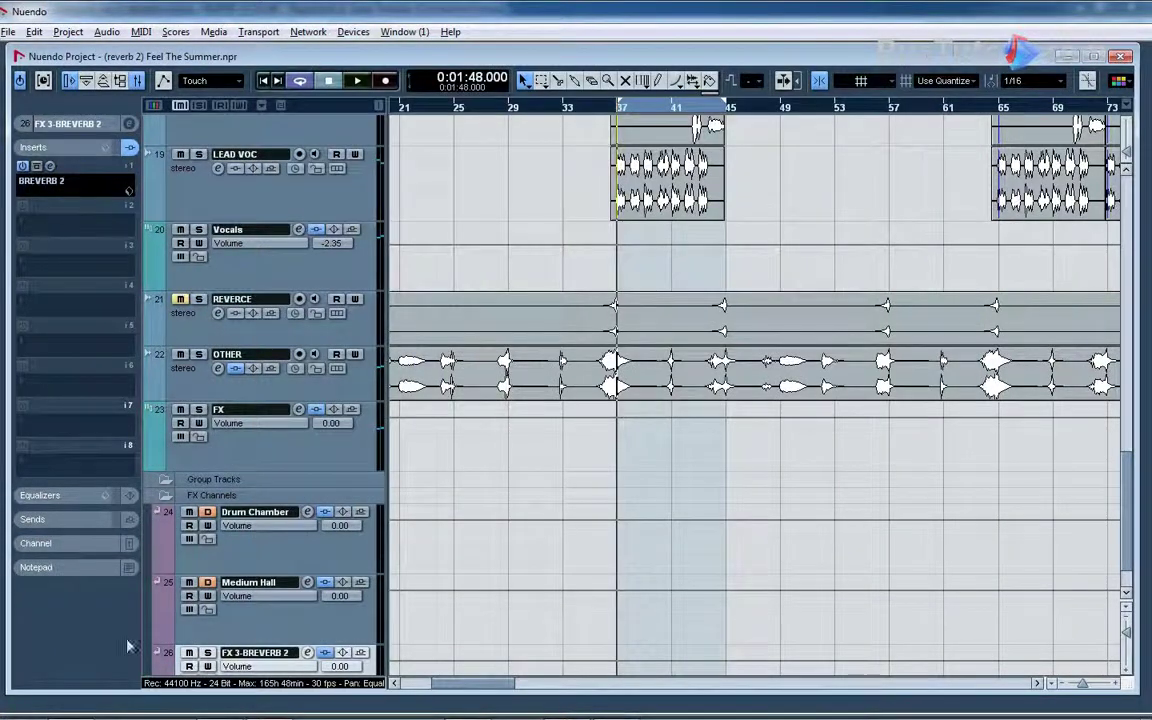
# - Enable solo defeat on the FX 3-BREVERB 2 channel and rename it as Vocal Plate
pyautogui.doubleClick(250, 652)
pyautogui.write('Vocal')
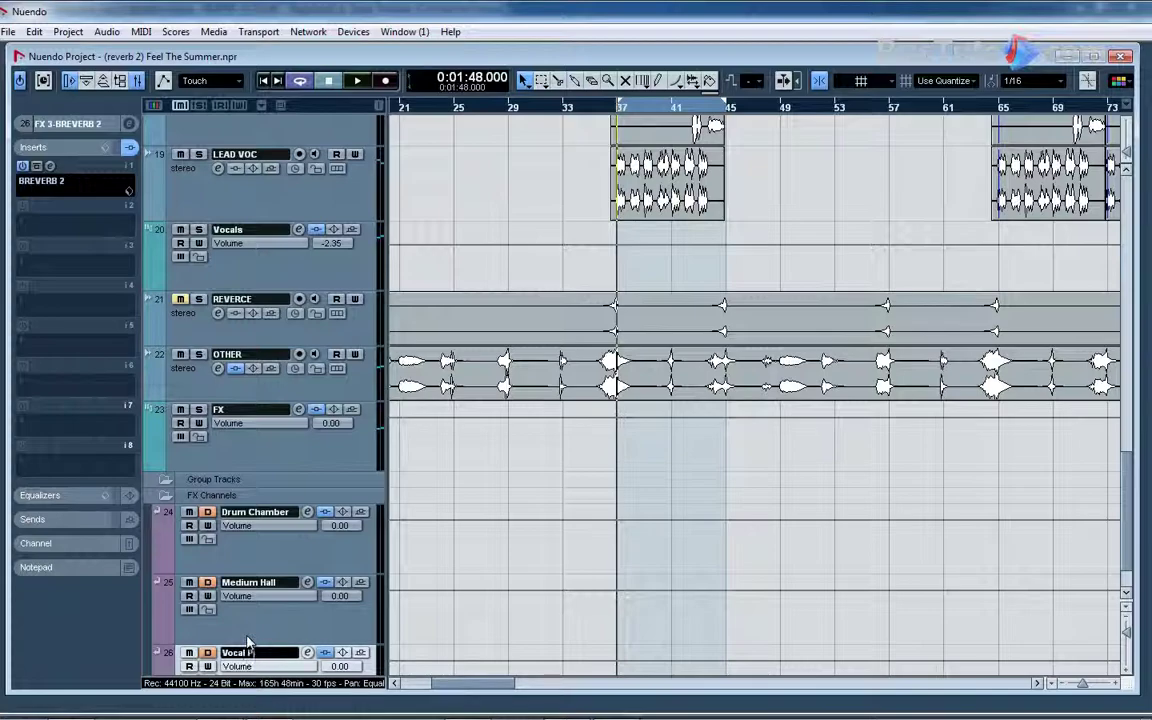
pyautogui.write(' Plate')
pyautogui.press('Return')
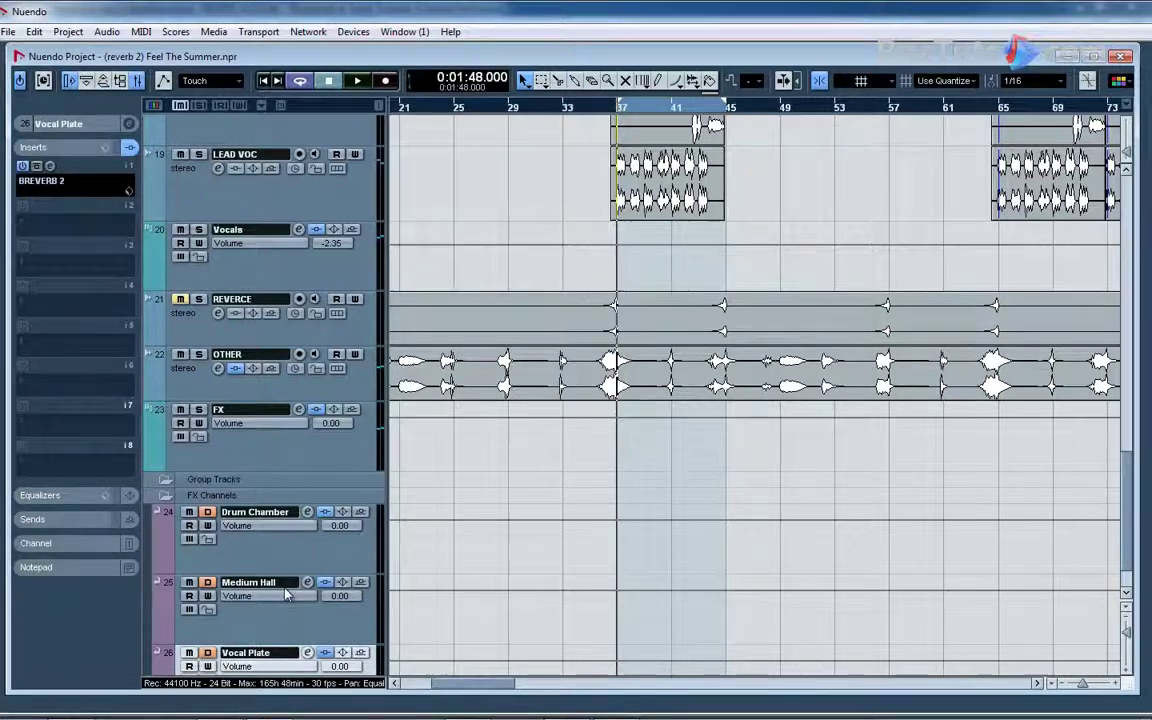
# - Look over the track list and examine the Drum Chamber channel's BREVERB 2 settings and its free insert slots
pyautogui.scroll(3, 371, 465)
pyautogui.scroll(10, 371, 465)
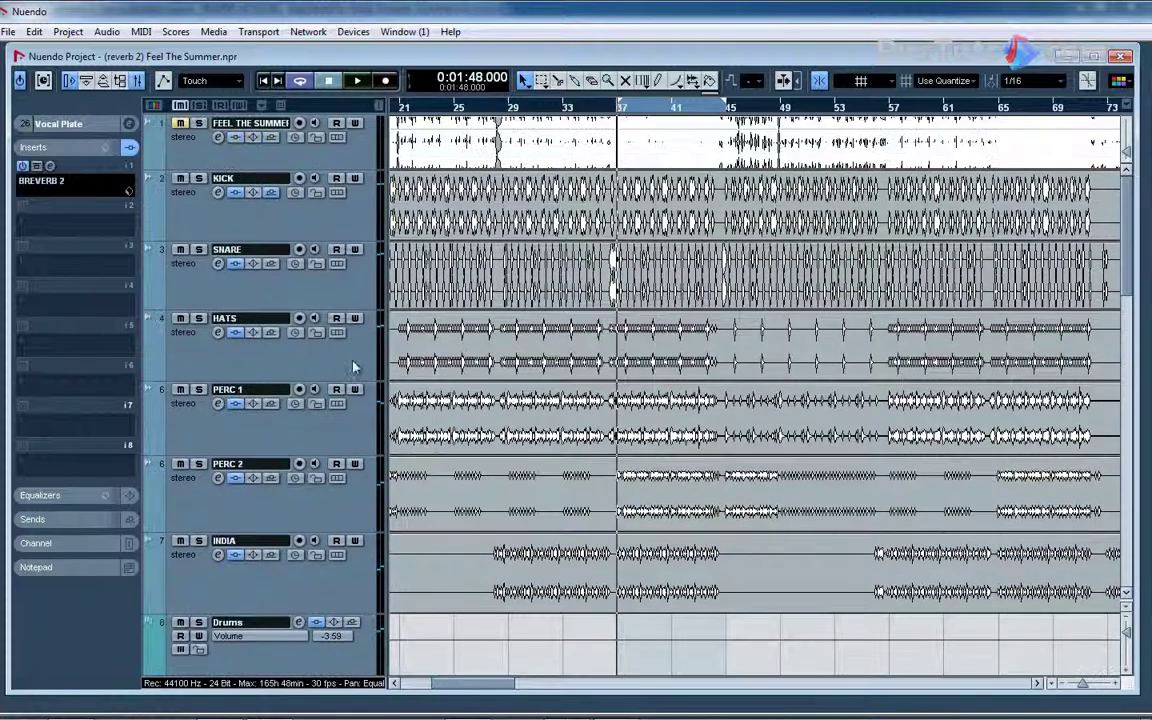
pyautogui.scroll(-10, 343, 362)
pyautogui.scroll(-5, 343, 362)
pyautogui.click(263, 490)
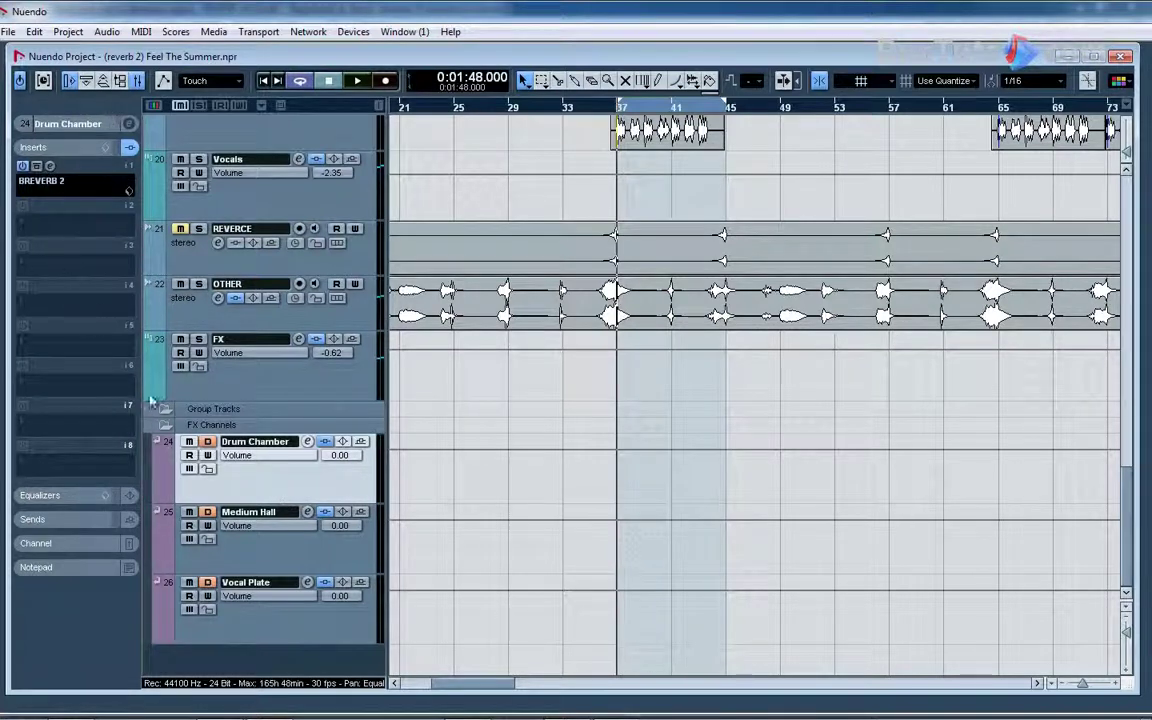
pyautogui.click(50, 165)
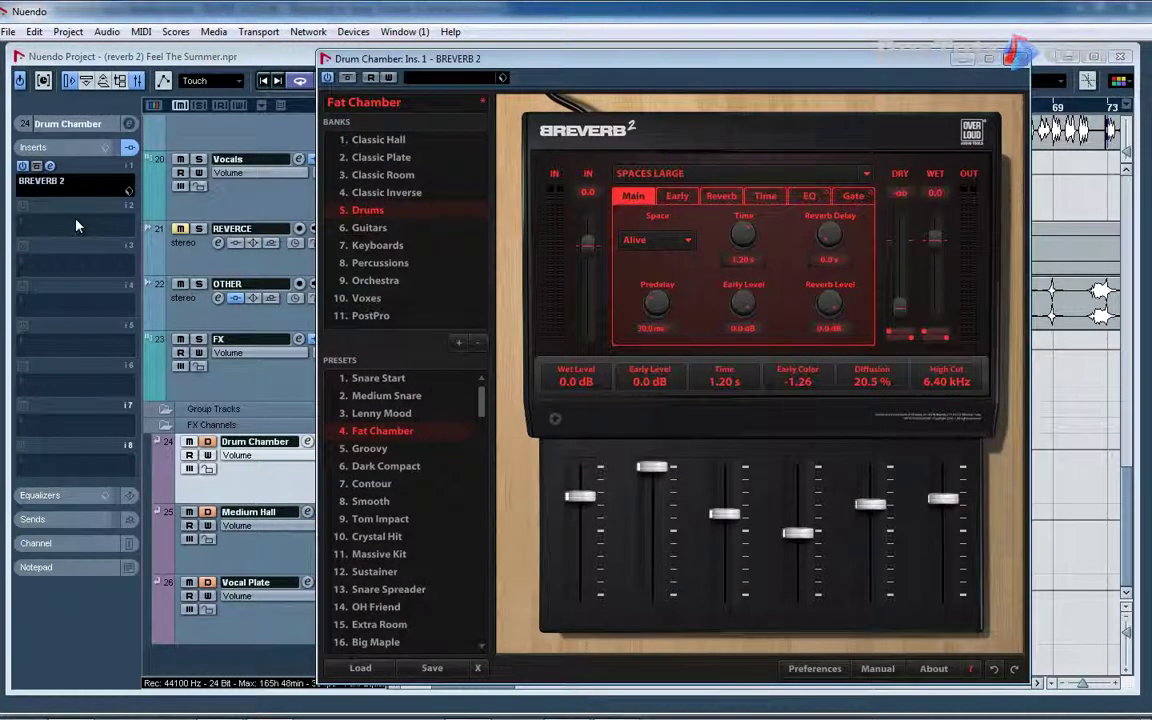
pyautogui.click(62, 225)
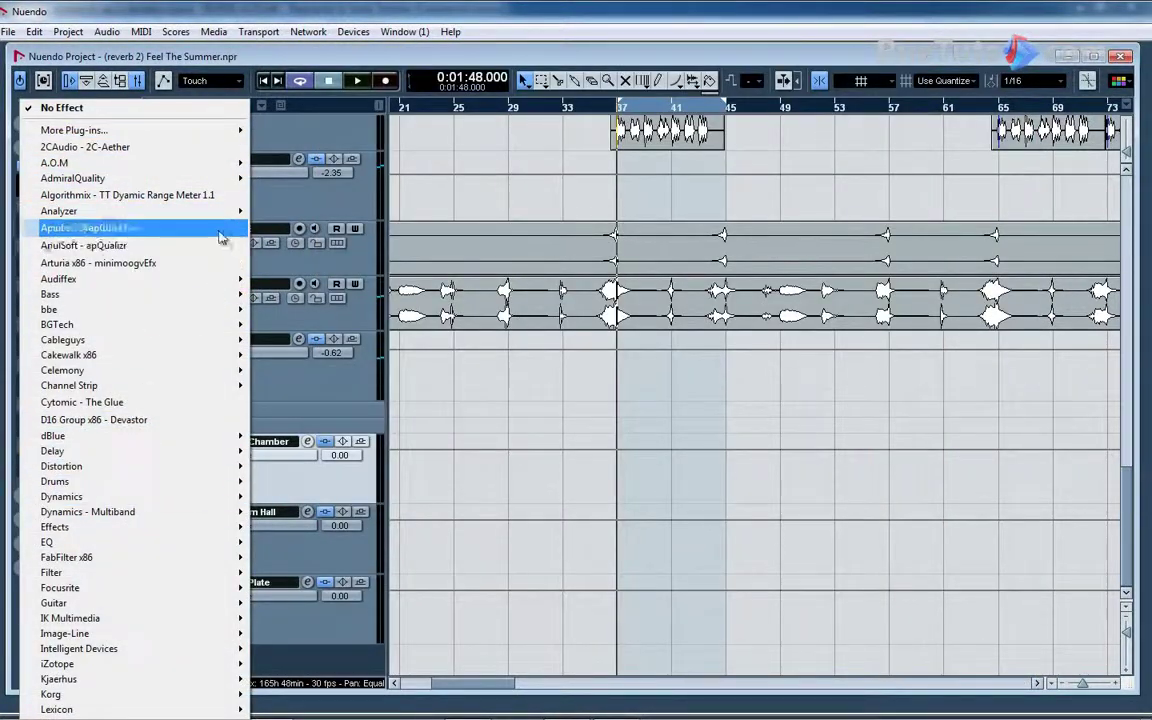
pyautogui.click(236, 54)
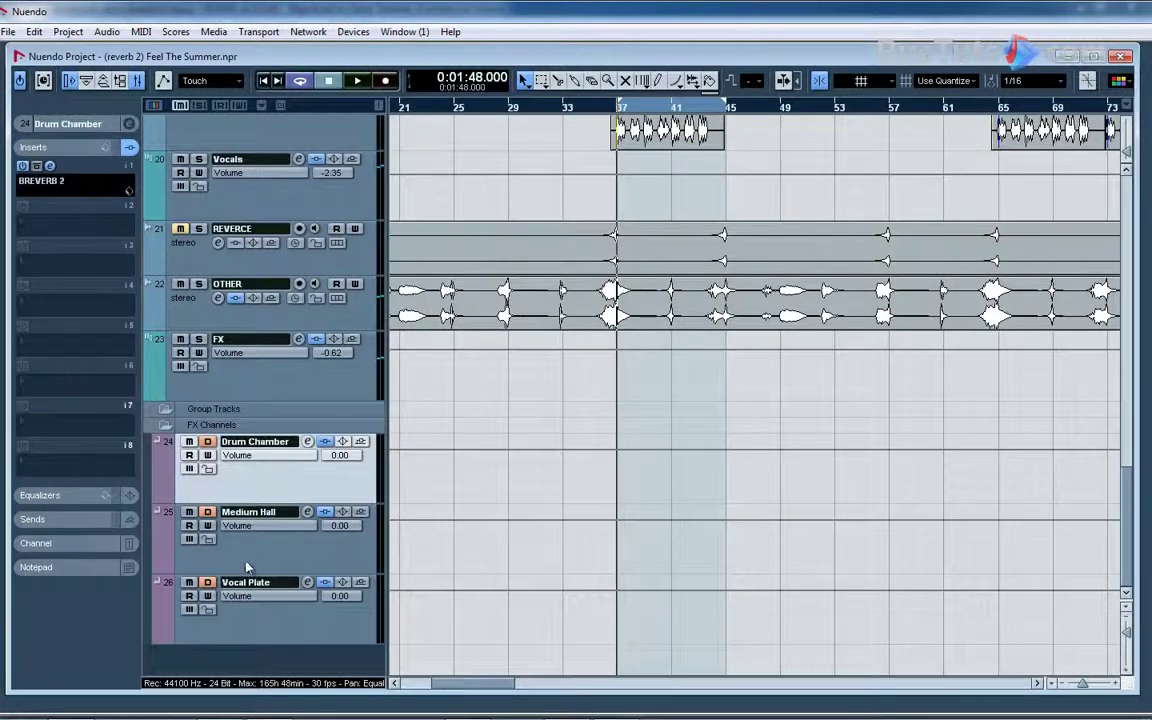
# - Examine the Medium Hall channel's FX settings and the Vocal Plate channel's BREVERB 2 settings
pyautogui.click(221, 507)
pyautogui.click(129, 125)
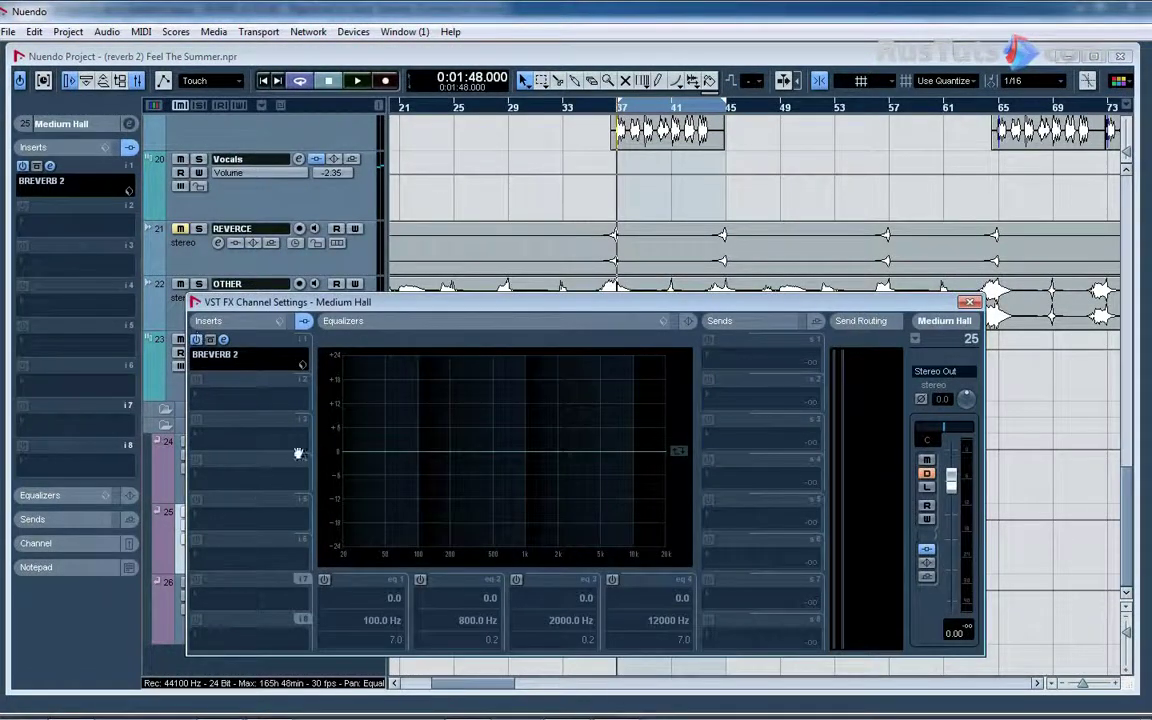
pyautogui.click(969, 301)
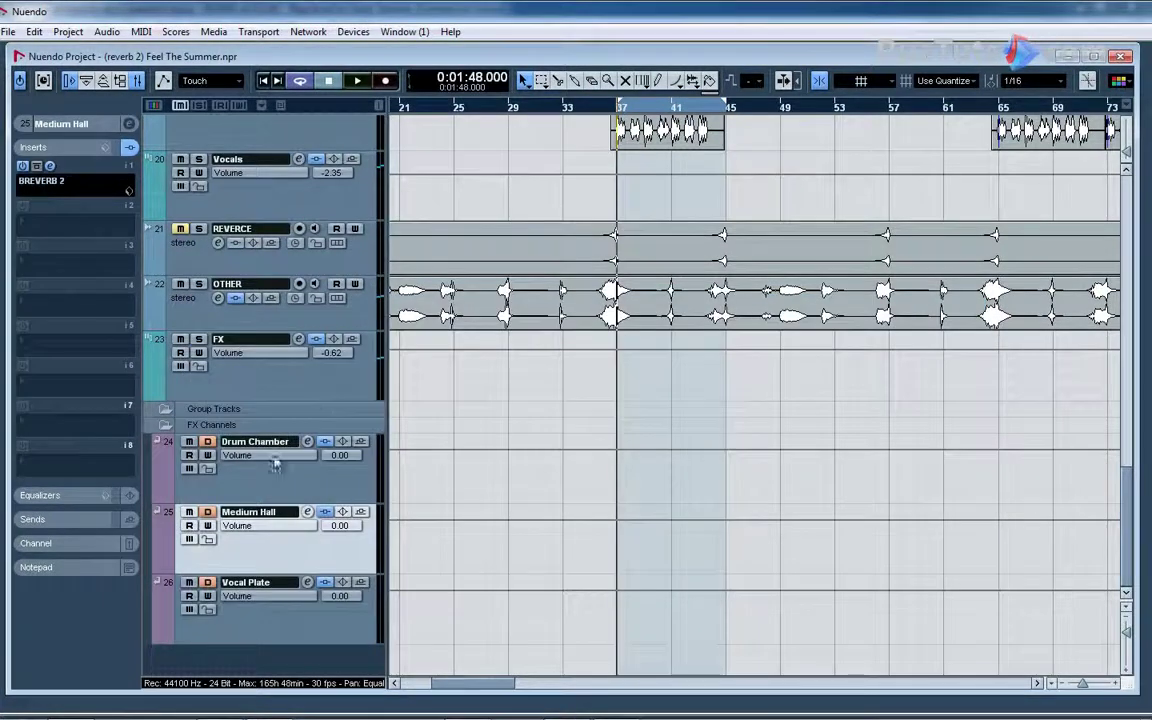
pyautogui.click(270, 625)
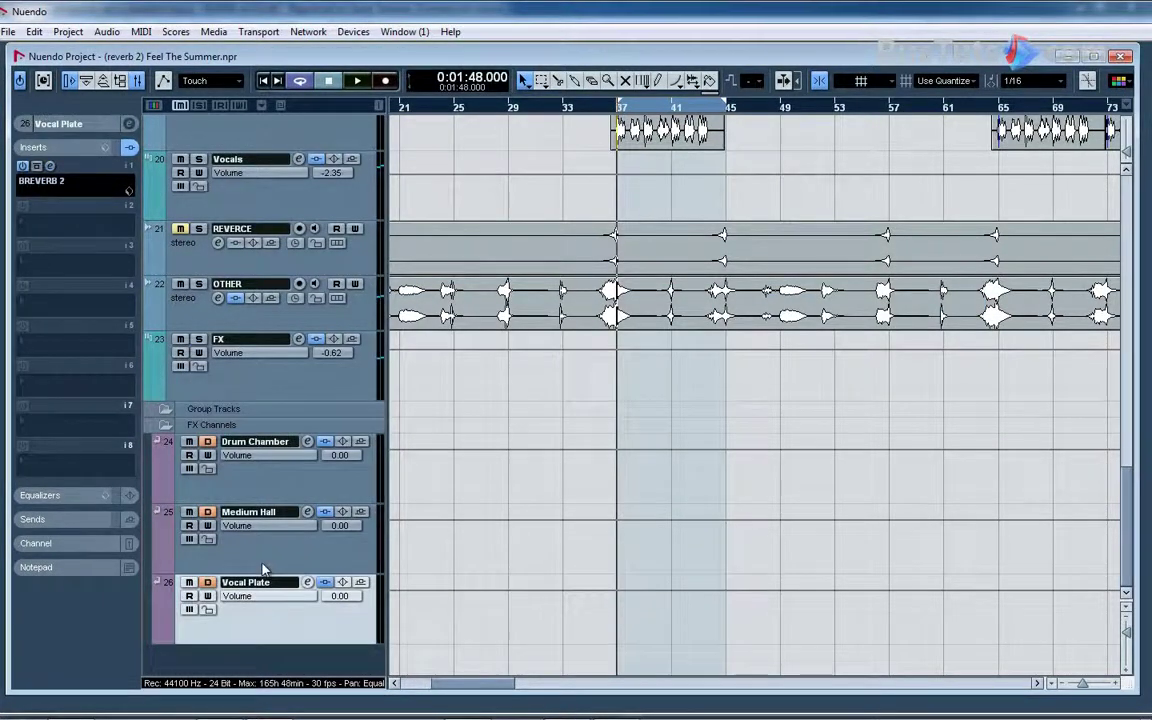
pyautogui.click(231, 530)
pyautogui.click(280, 637)
pyautogui.click(50, 167)
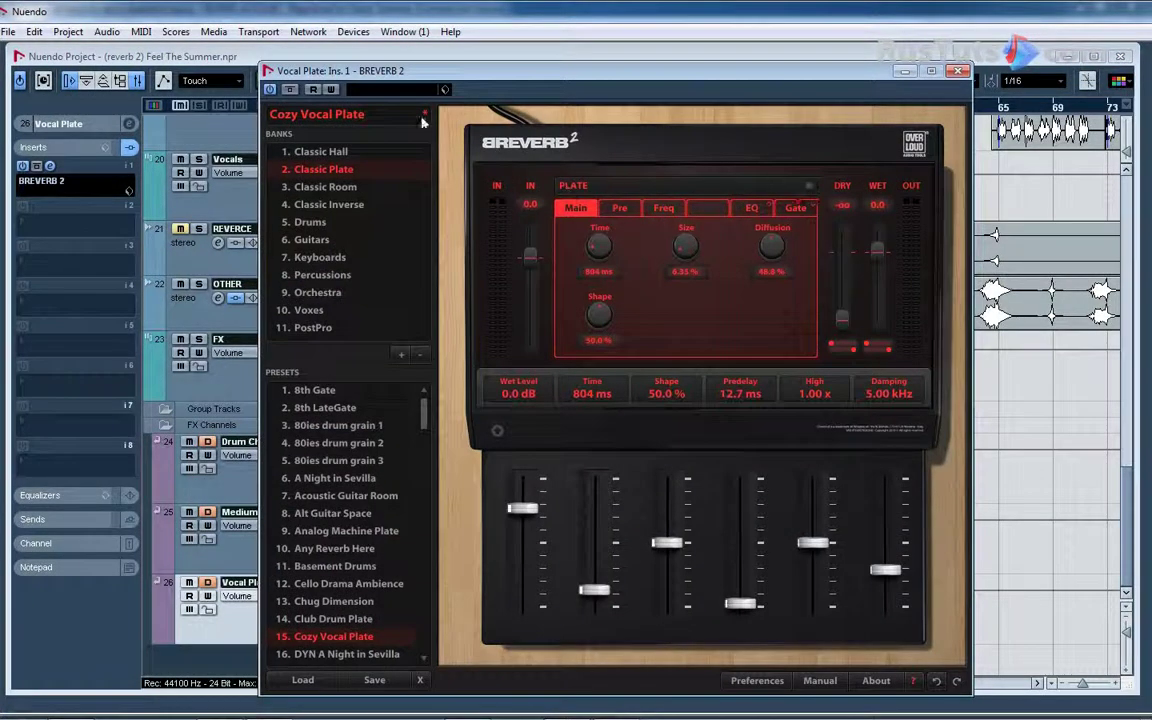
pyautogui.click(958, 70)
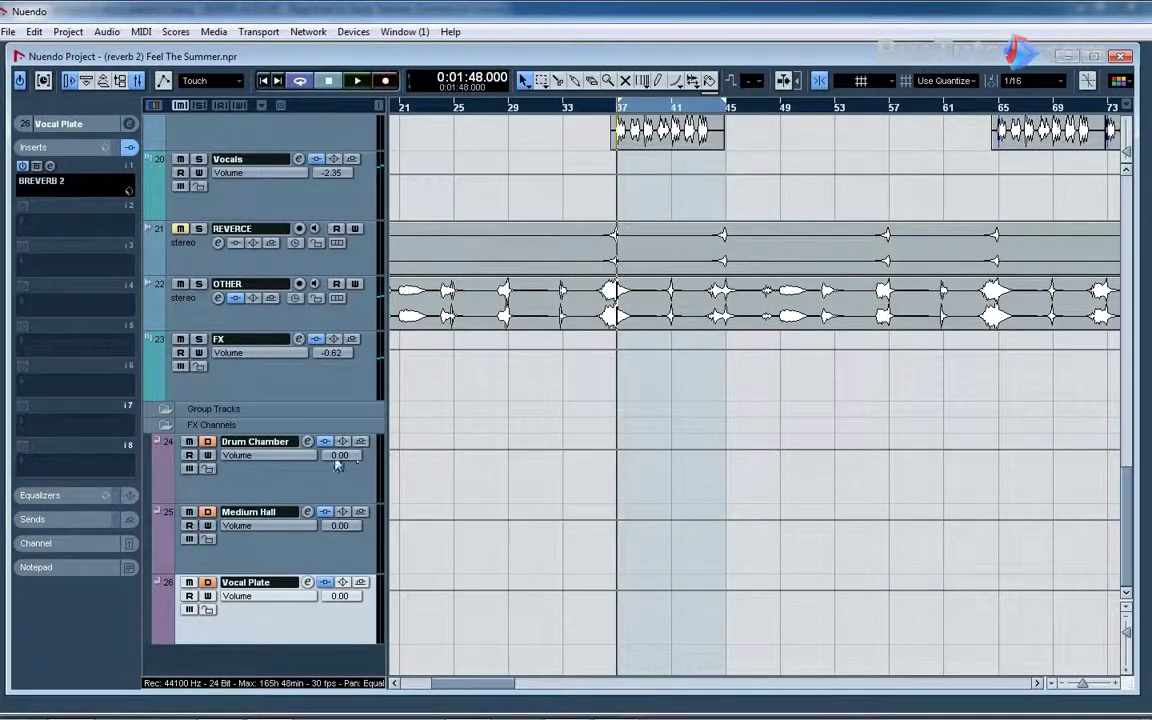
# - Insert FabFilter Pro-Q in the second insert slot of the Drum Chamber channel, after BREVERB 2
pyautogui.click(295, 484)
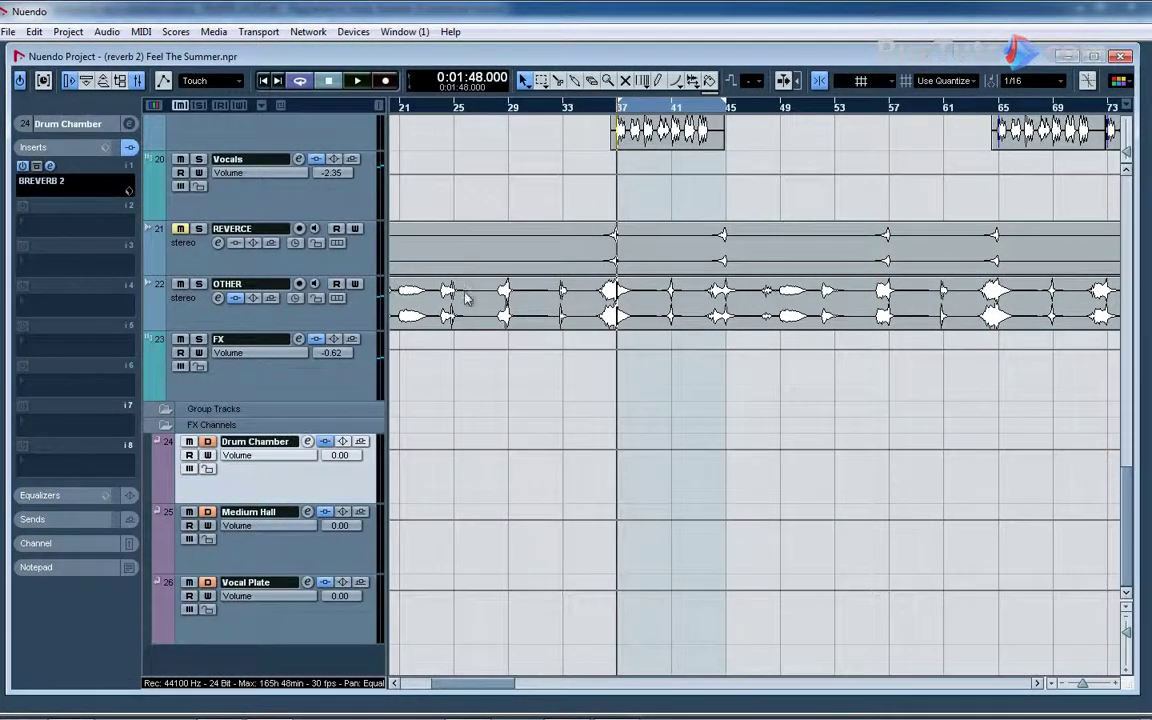
pyautogui.scroll(5, 466, 298)
pyautogui.scroll(-5, 465, 298)
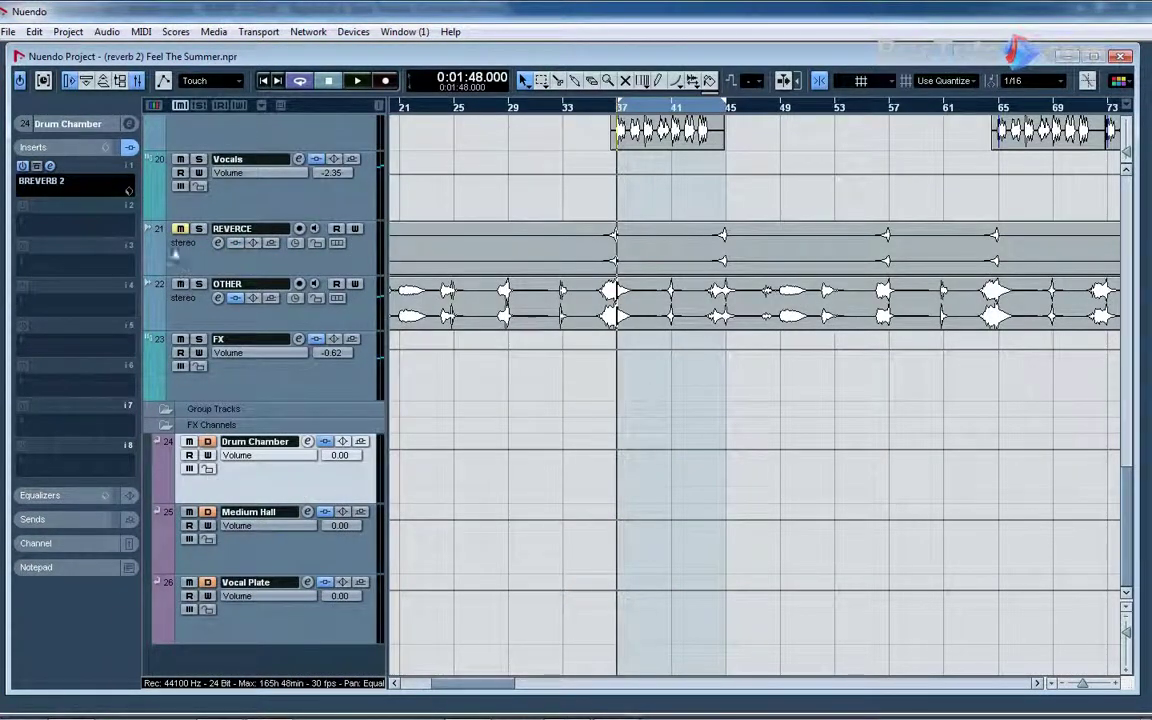
pyautogui.click(54, 213)
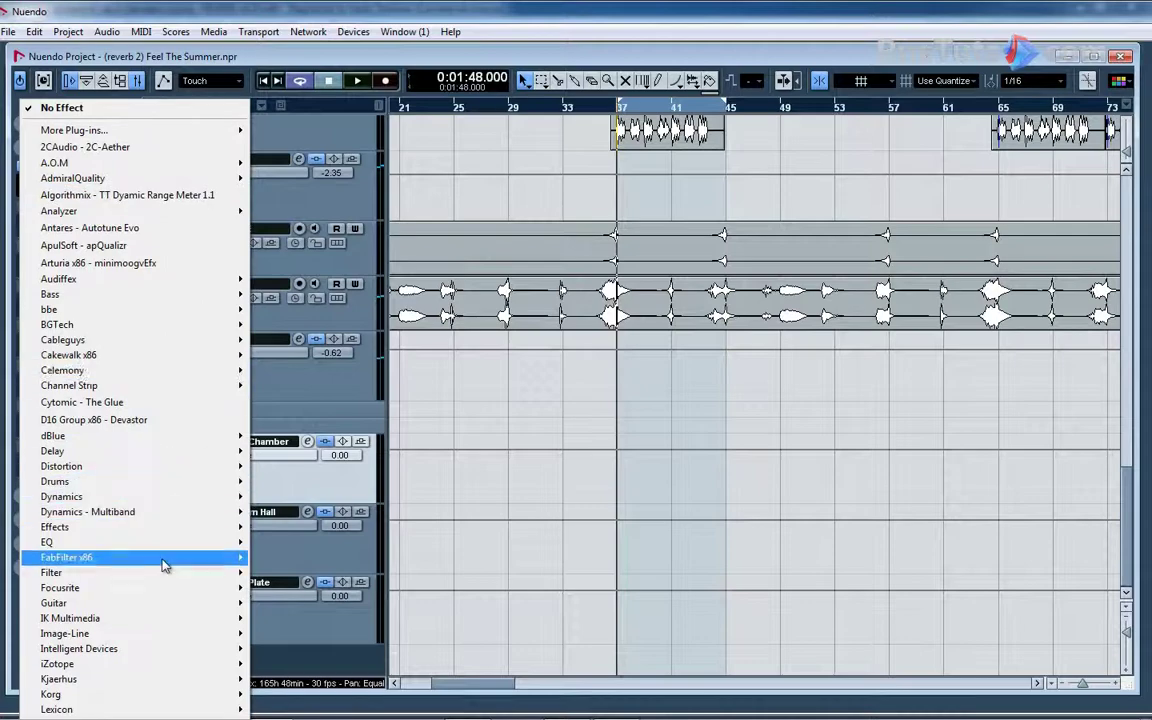
pyautogui.moveTo(165, 566)
pyautogui.moveTo(329, 629)
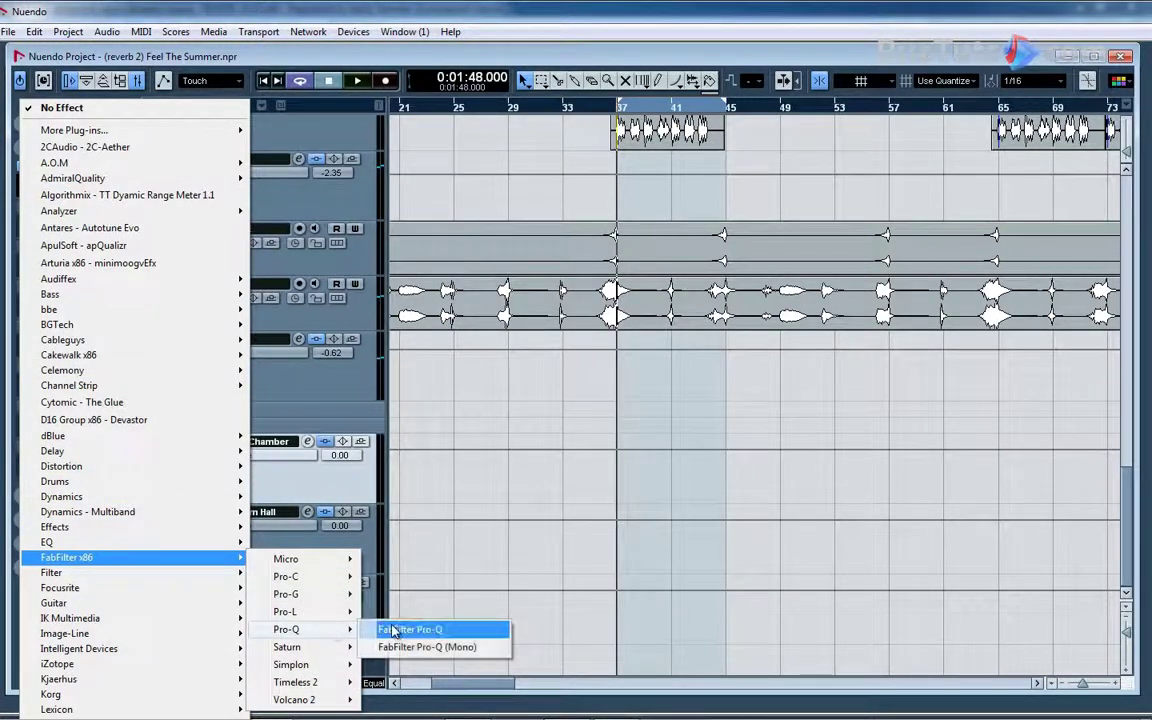
pyautogui.click(394, 630)
# - Add a Low Cut band at about 100 Hz in Pro-Q and set the analyzer to Off
pyautogui.click(427, 383)
pyautogui.click(425, 542)
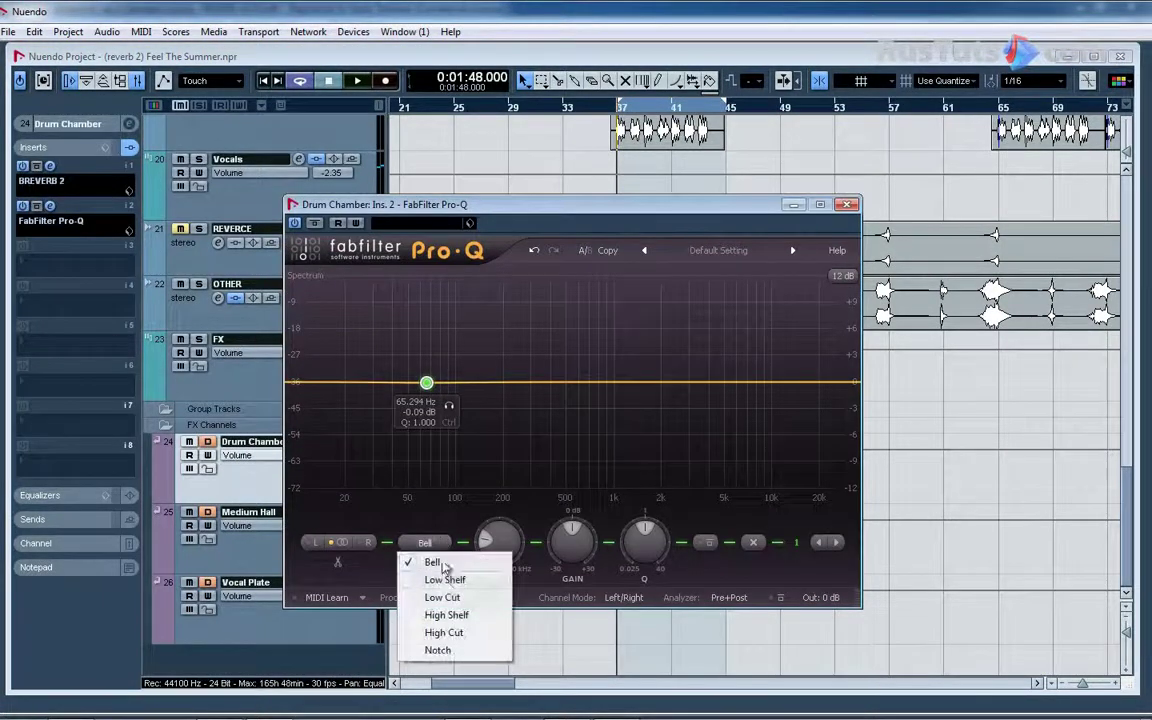
pyautogui.click(442, 597)
pyautogui.moveTo(427, 383); pyautogui.dragTo(454, 402)
pyautogui.click(729, 597)
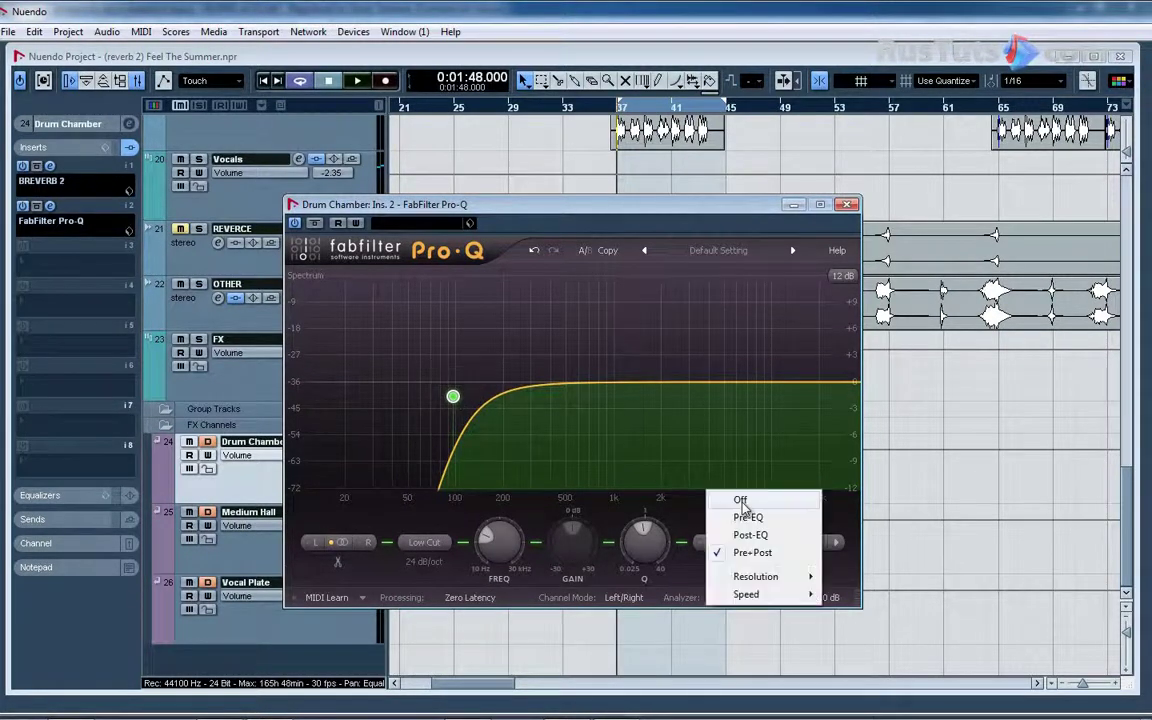
pyautogui.click(742, 500)
# - Insert Transient Shaper in the third insert slot of the Drum Chamber channel and close its plug-in window
pyautogui.click(67, 270)
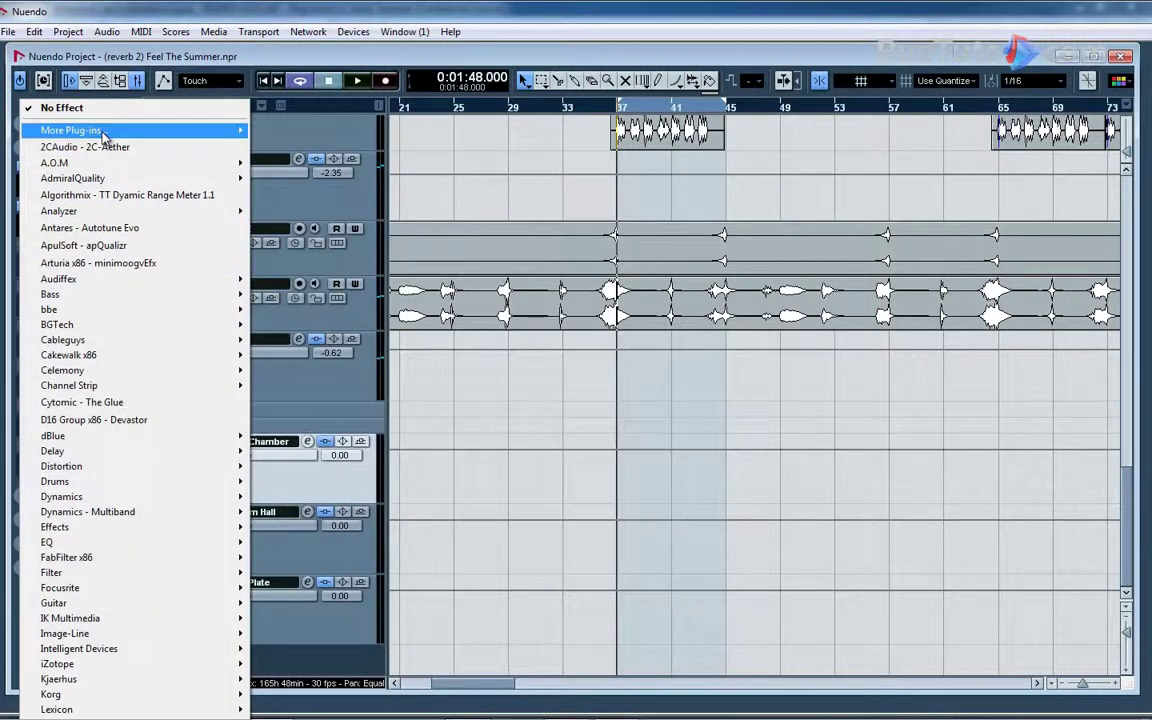
pyautogui.moveTo(90, 130)
pyautogui.click(352, 356)
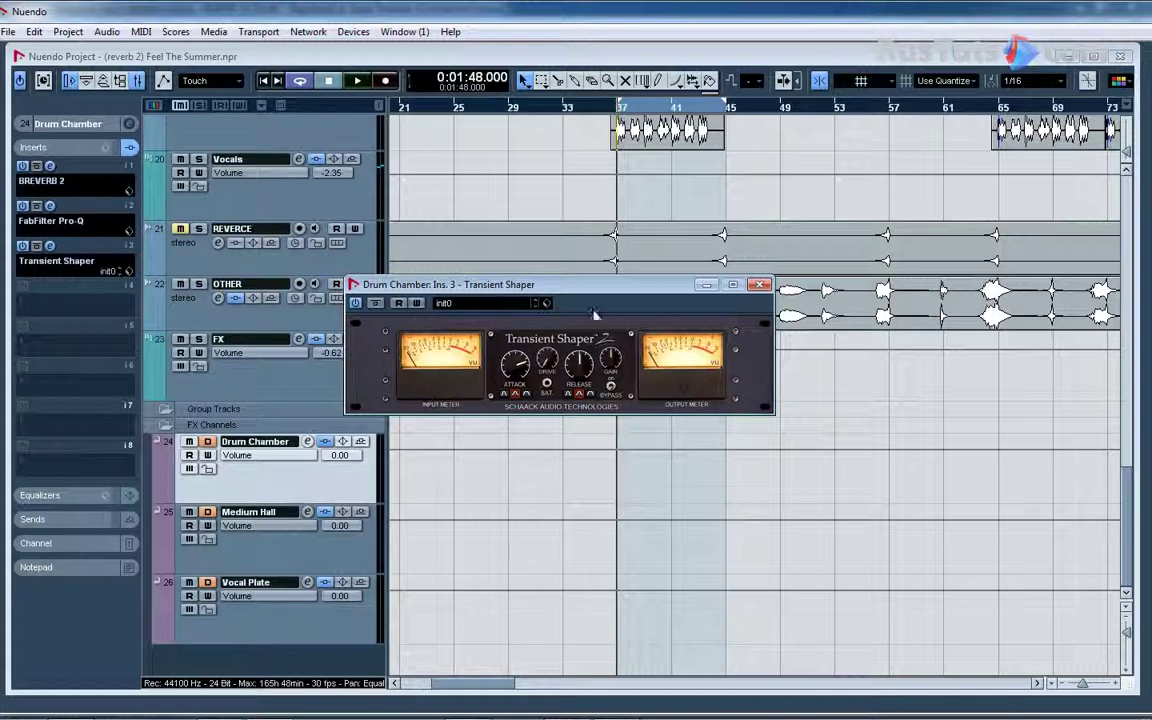
pyautogui.moveTo(570, 285); pyautogui.dragTo(585, 279)
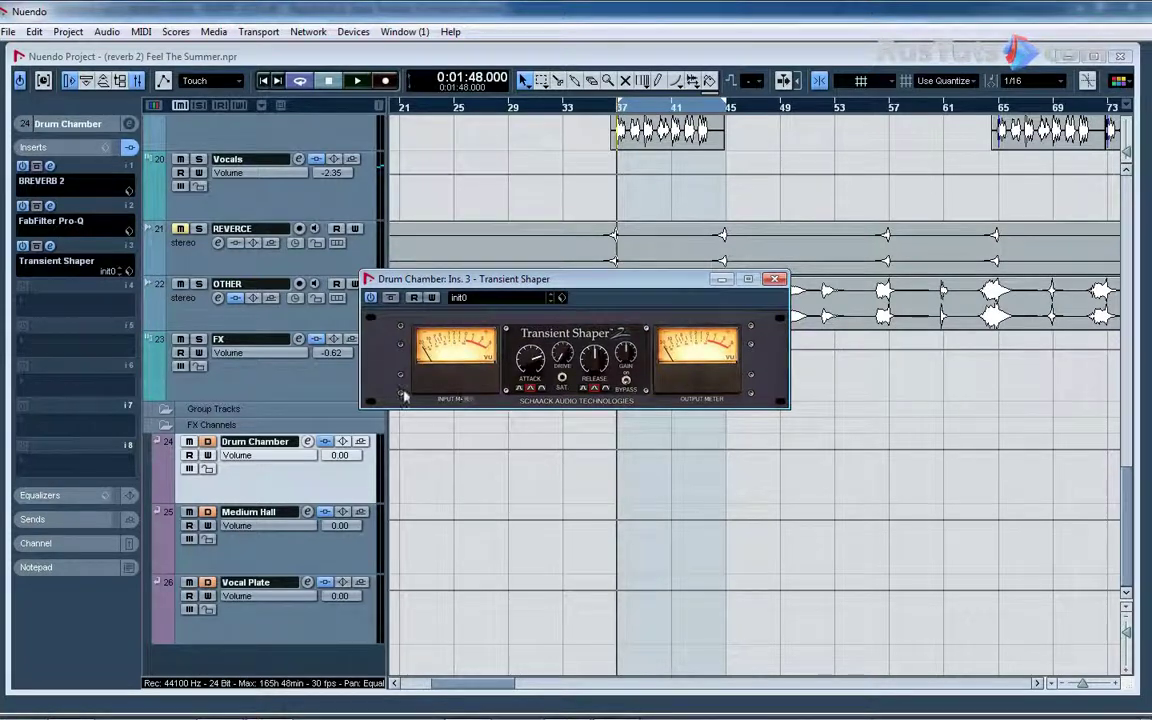
pyautogui.moveTo(644, 289); pyautogui.dragTo(649, 281)
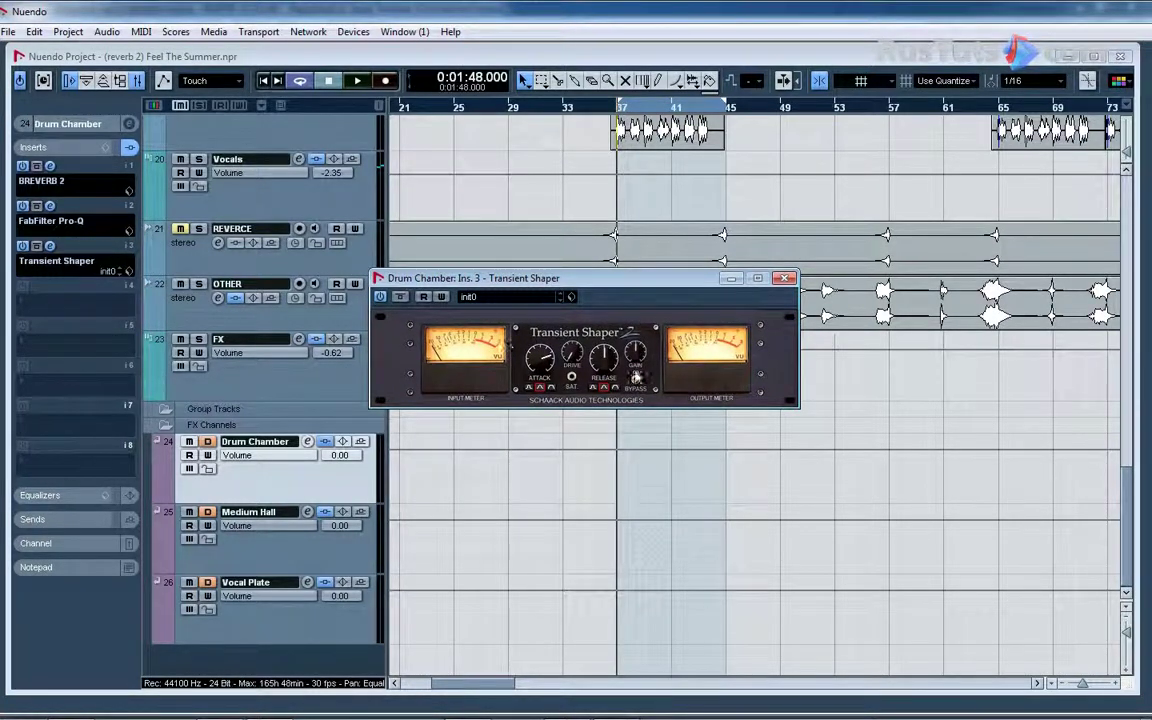
pyautogui.click(786, 278)
pyautogui.click(50, 245)
pyautogui.click(786, 278)
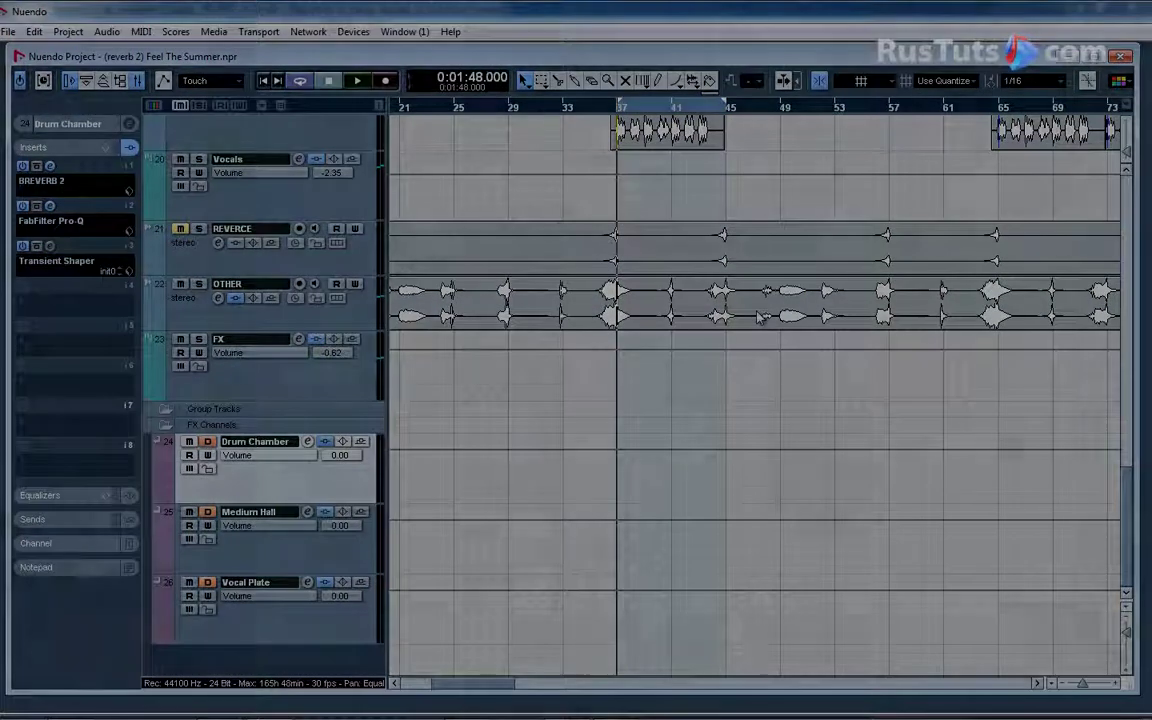